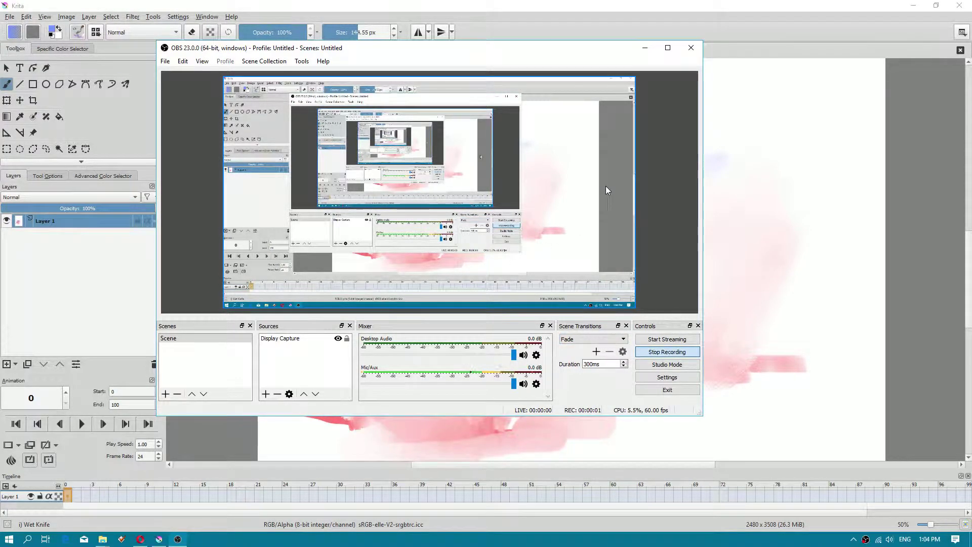
# Smear the blue strokes into the pink with the Wet Knife preset, making a soft lavender wash.
pyautogui.click(641, 48)
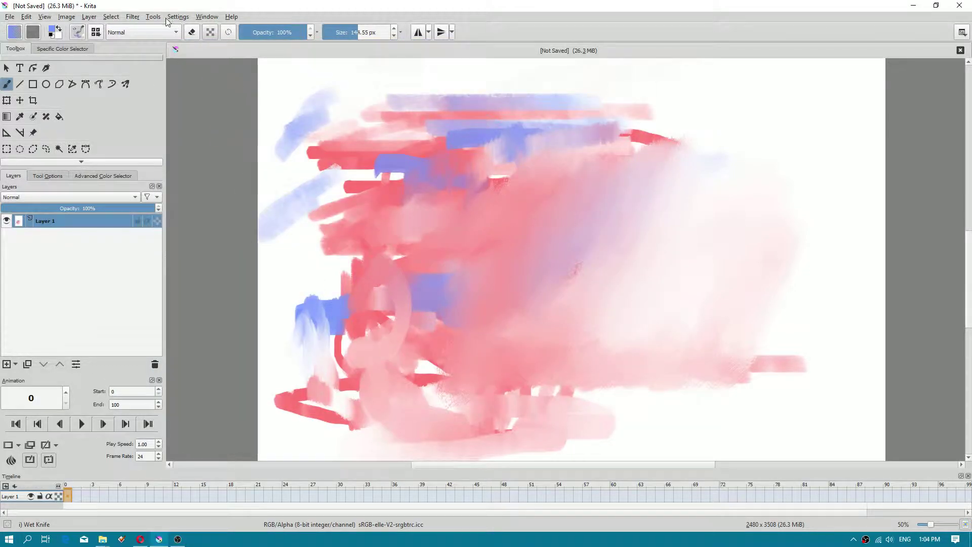
pyautogui.rightClick(320, 157)
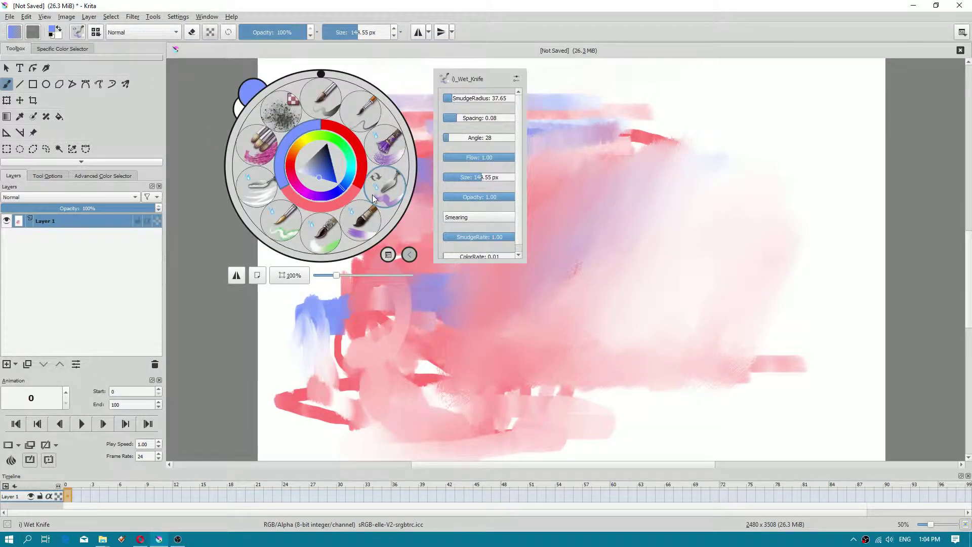
pyautogui.click(357, 319)
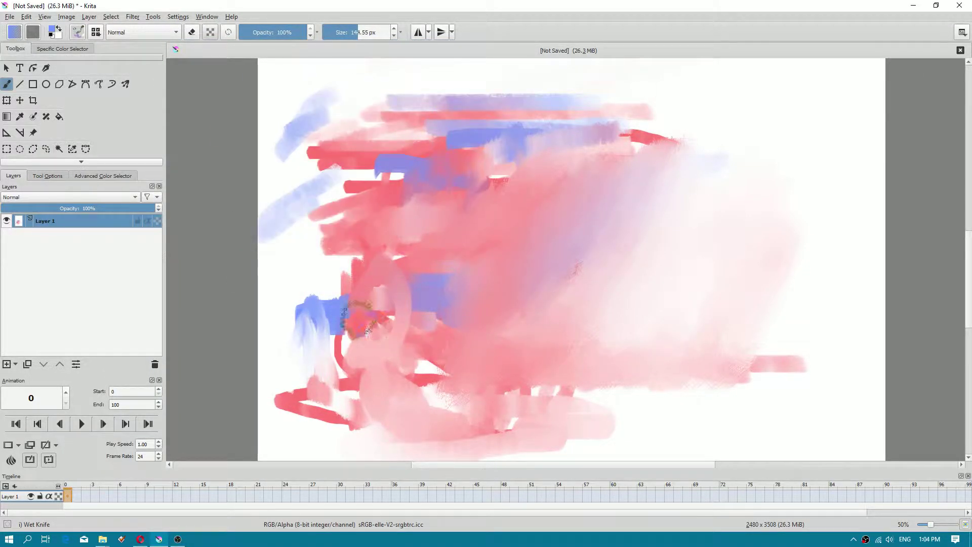
pyautogui.moveTo(357, 319)
pyautogui.mouseDown()
pyautogui.moveTo(310, 349)
pyautogui.moveTo(301, 401)
pyautogui.moveTo(346, 315)
pyautogui.moveTo(321, 409)
pyautogui.moveTo(370, 343)
pyautogui.moveTo(355, 426)
pyautogui.moveTo(333, 275)
pyautogui.moveTo(296, 351)
pyautogui.moveTo(283, 322)
pyautogui.moveTo(332, 233)
pyautogui.moveTo(370, 221)
pyautogui.moveTo(340, 335)
pyautogui.moveTo(394, 223)
pyautogui.moveTo(439, 232)
pyautogui.moveTo(392, 382)
pyautogui.moveTo(449, 368)
pyautogui.moveTo(447, 386)
pyautogui.moveTo(485, 389)
pyautogui.moveTo(492, 410)
pyautogui.moveTo(544, 389)
pyautogui.moveTo(540, 367)
pyautogui.moveTo(439, 343)
pyautogui.moveTo(415, 391)
pyautogui.moveTo(454, 279)
pyautogui.moveTo(384, 147)
pyautogui.moveTo(351, 186)
pyautogui.moveTo(351, 238)
pyautogui.moveTo(391, 238)
pyautogui.moveTo(374, 175)
pyautogui.moveTo(401, 109)
pyautogui.moveTo(357, 147)
pyautogui.moveTo(348, 124)
pyautogui.moveTo(584, 115)
pyautogui.moveTo(538, 168)
pyautogui.moveTo(546, 168)
pyautogui.moveTo(562, 156)
pyautogui.moveTo(616, 166)
pyautogui.moveTo(676, 135)
pyautogui.moveTo(683, 146)
pyautogui.moveTo(750, 125)
pyautogui.moveTo(735, 104)
pyautogui.moveTo(336, 126)
pyautogui.moveTo(573, 106)
pyautogui.moveTo(345, 92)
pyautogui.moveTo(432, 85)
pyautogui.moveTo(327, 139)
pyautogui.moveTo(304, 173)
pyautogui.moveTo(328, 150)
pyautogui.mouseUp()
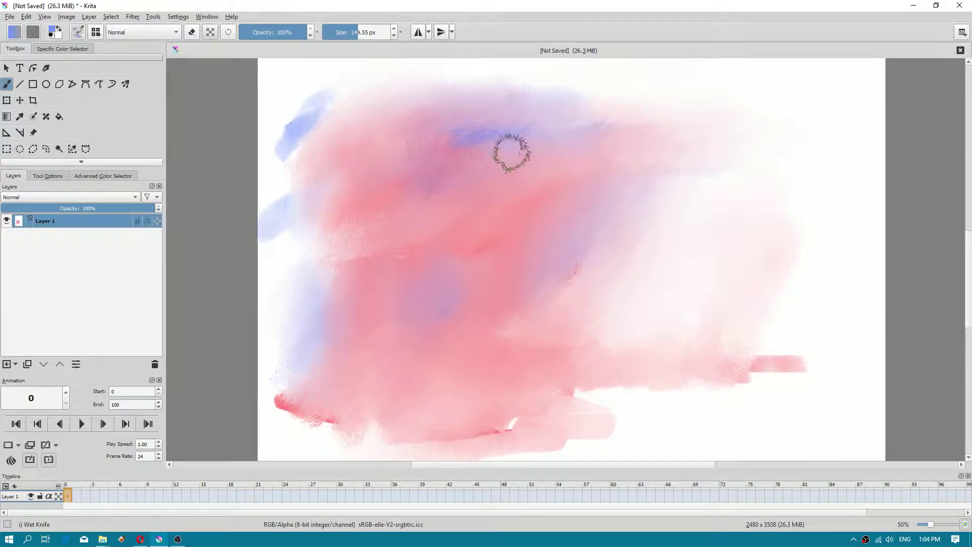
pyautogui.rightClick(431, 162)
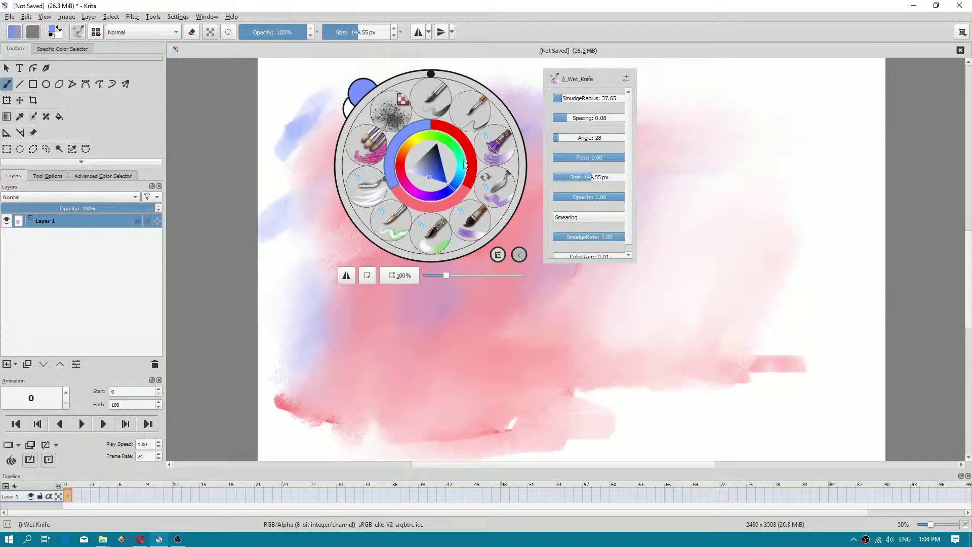
pyautogui.click(503, 186)
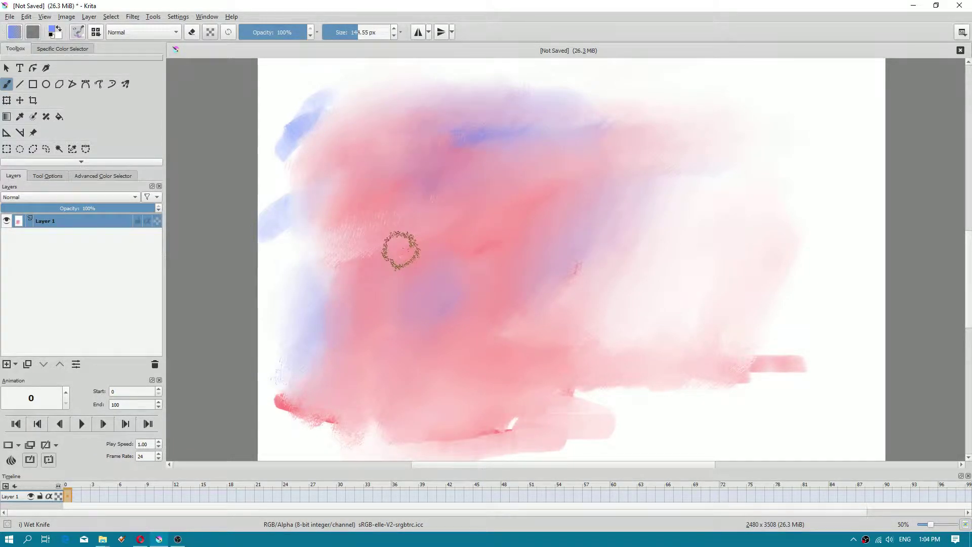
# Switch the Wet Knife brush tip to Chisel Bent Rough.
pyautogui.click(78, 32)
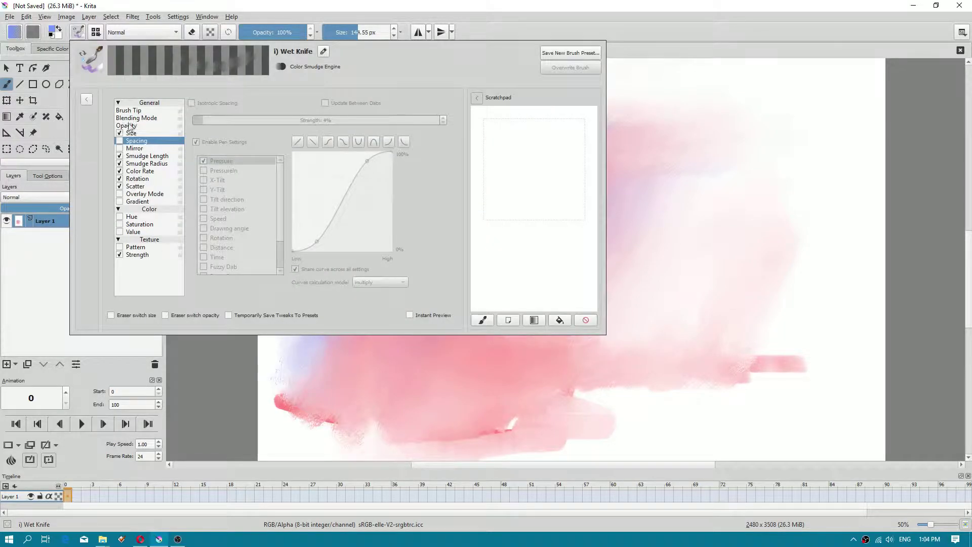
pyautogui.click(146, 111)
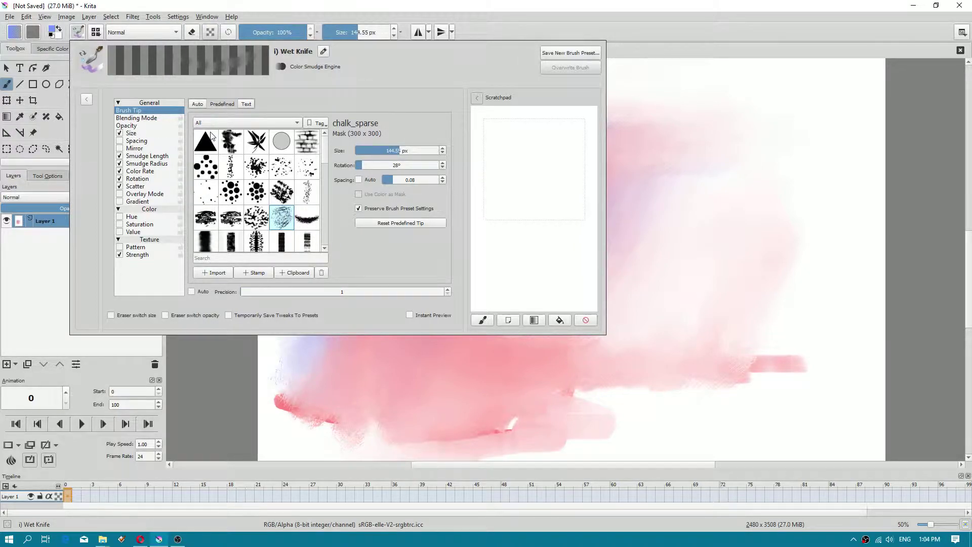
pyautogui.click(511, 367)
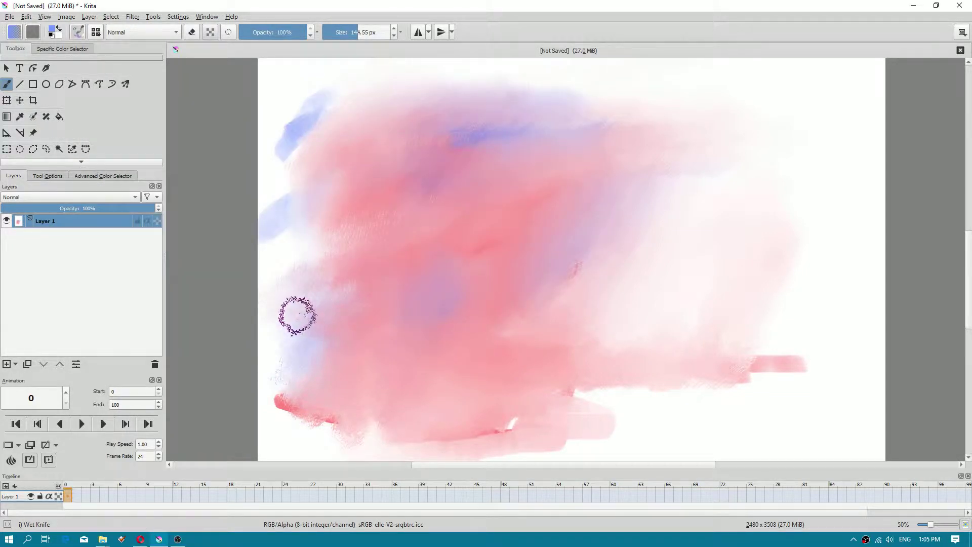
pyautogui.click(94, 33)
pyautogui.click(79, 33)
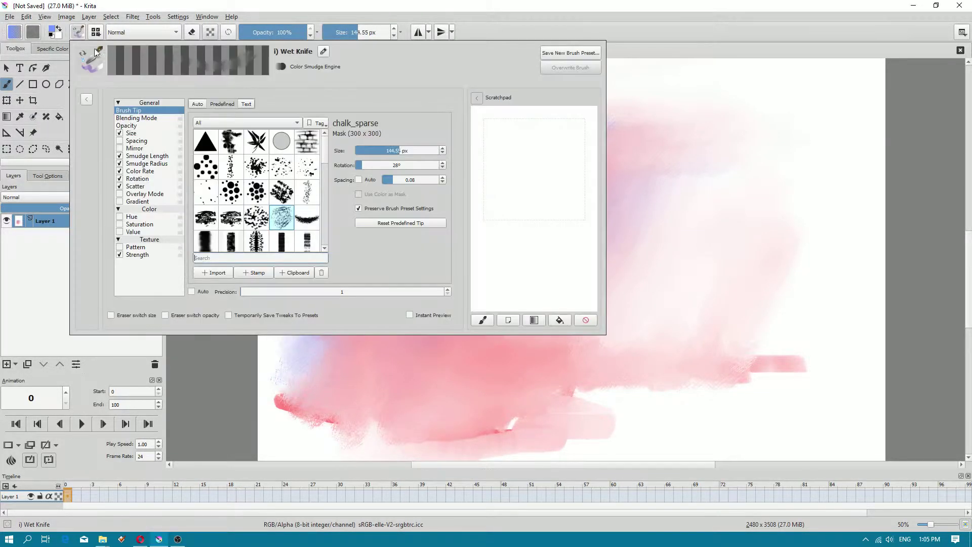
pyautogui.scroll(-3, 260, 218)
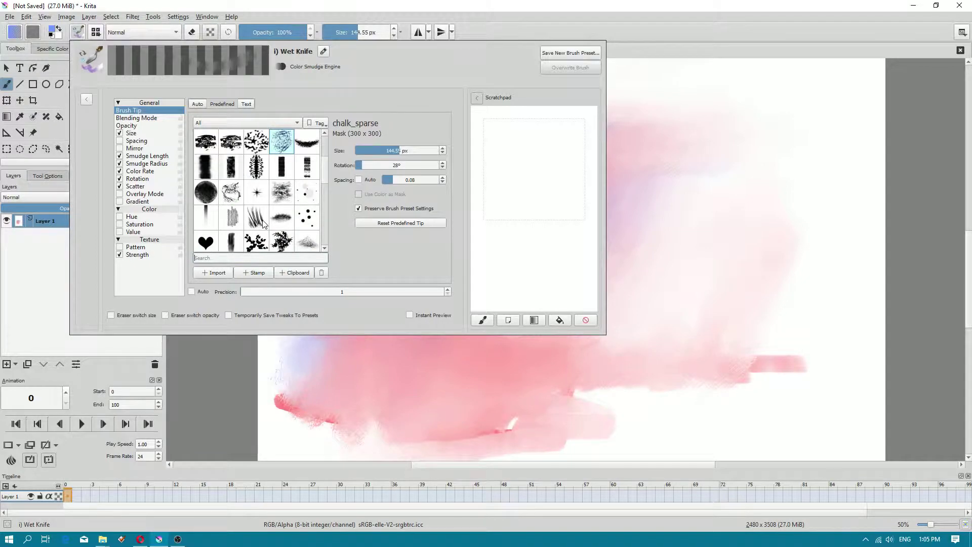
pyautogui.scroll(3, 236, 188)
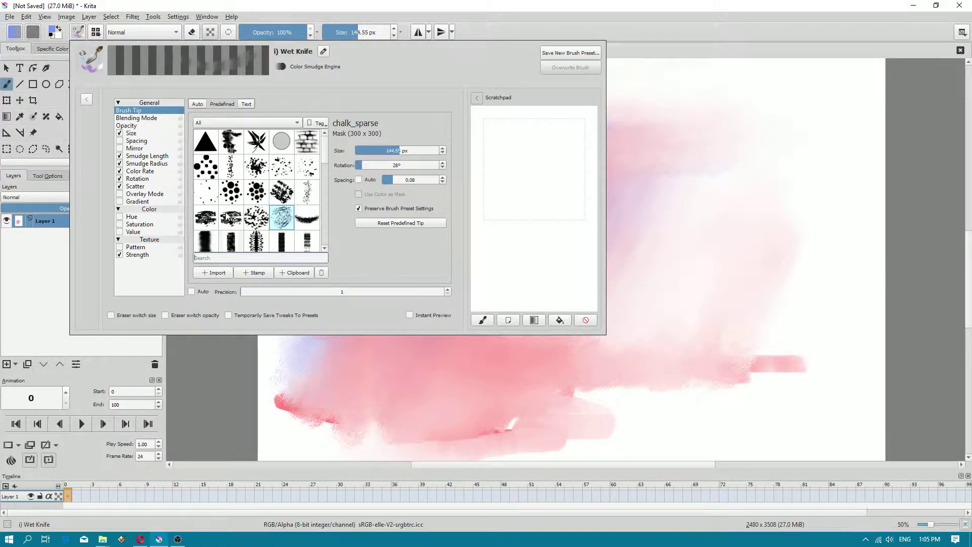
pyautogui.click(301, 221)
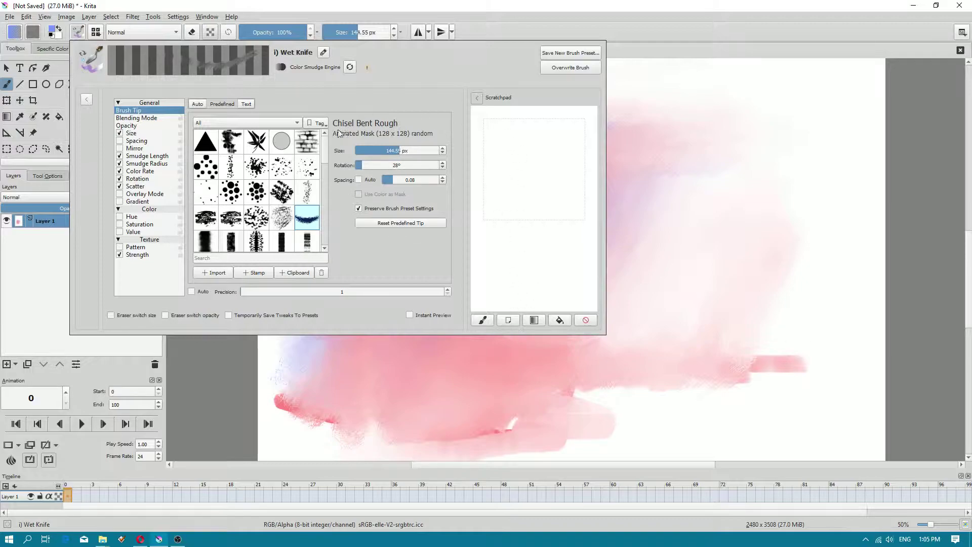
# Set the Wet Knife Smudge Length strength to 92%.
pyautogui.click(143, 163)
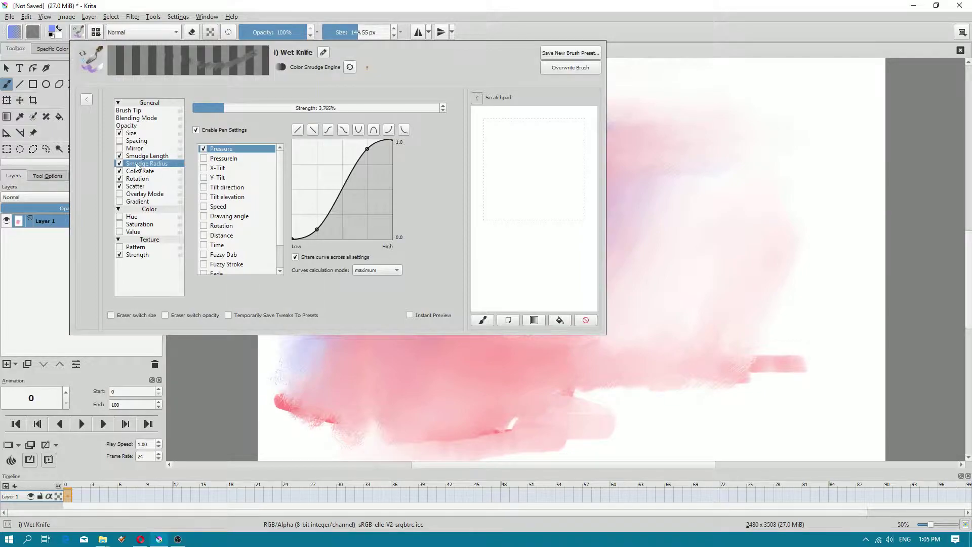
pyautogui.click(145, 156)
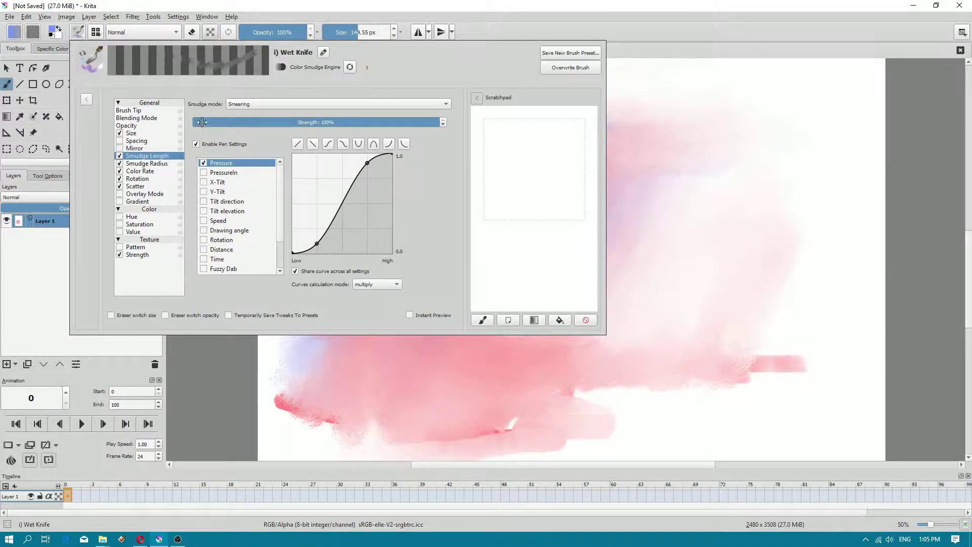
pyautogui.moveTo(336, 126)
pyautogui.mouseDown()
pyautogui.moveTo(307, 122)
pyautogui.moveTo(380, 121)
pyautogui.mouseUp()
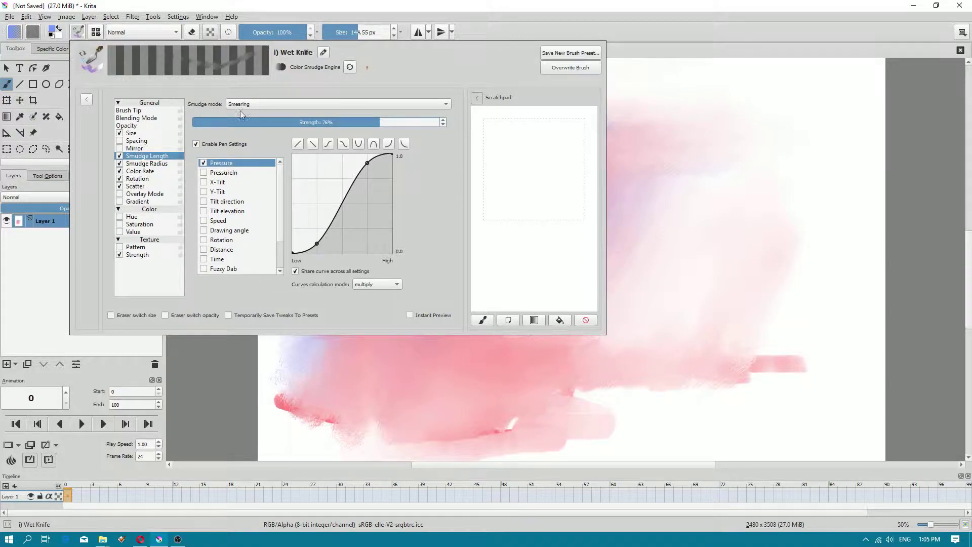
pyautogui.click(420, 122)
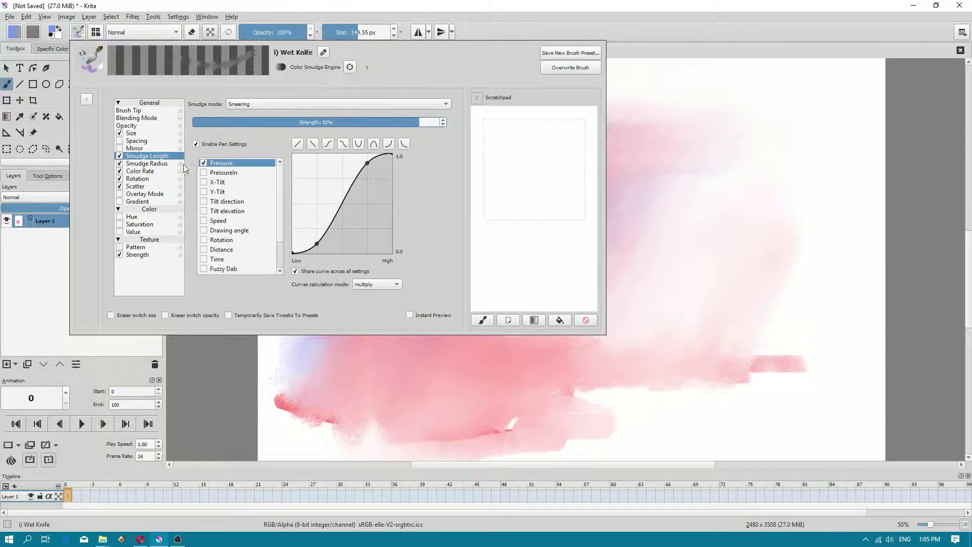
# Set Rotation strength to 32% with the curve calculation mode set to maximum.
pyautogui.click(137, 178)
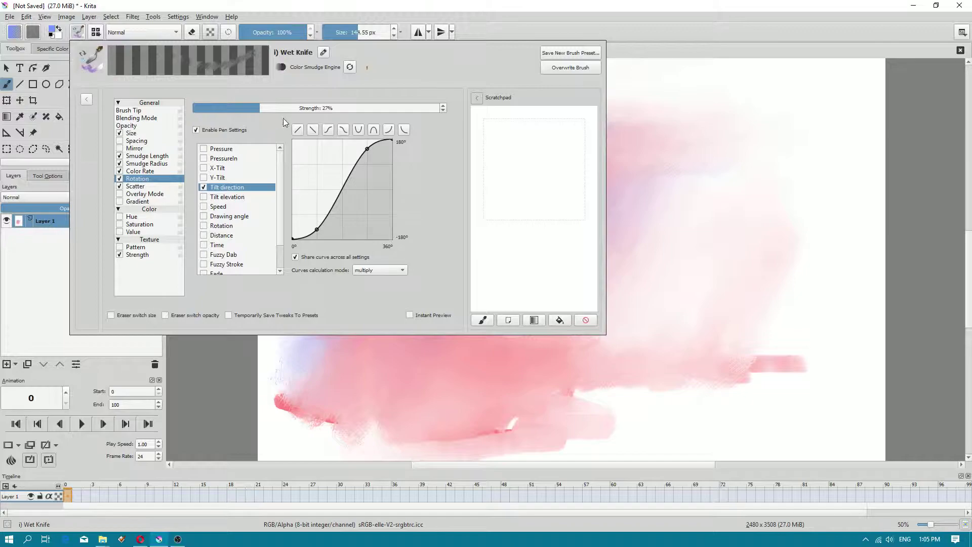
pyautogui.moveTo(269, 108); pyautogui.dragTo(271, 107)
pyautogui.click(379, 270)
pyautogui.click(381, 290)
# Check the Scatter and Color Rate settings, then overwrite the Wet Knife preset.
pyautogui.click(136, 187)
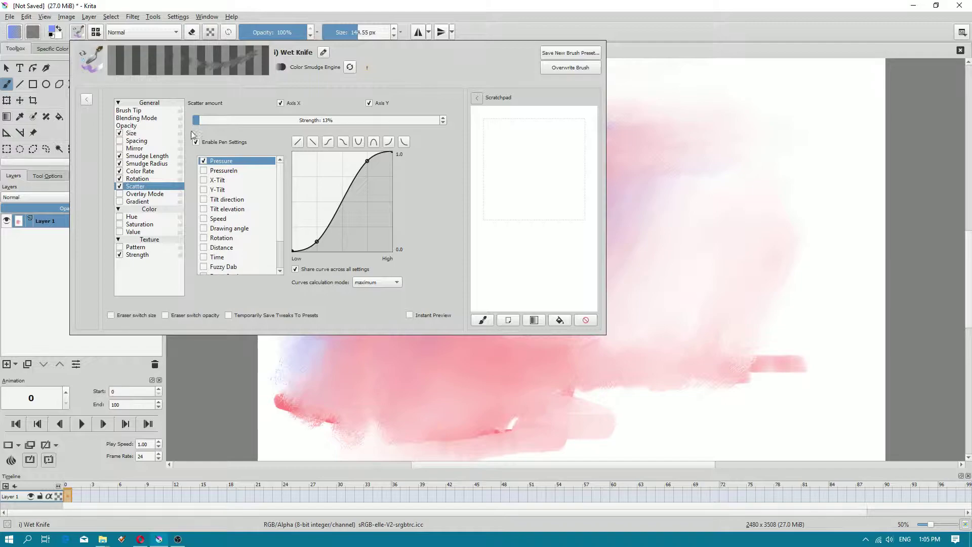
pyautogui.click(141, 172)
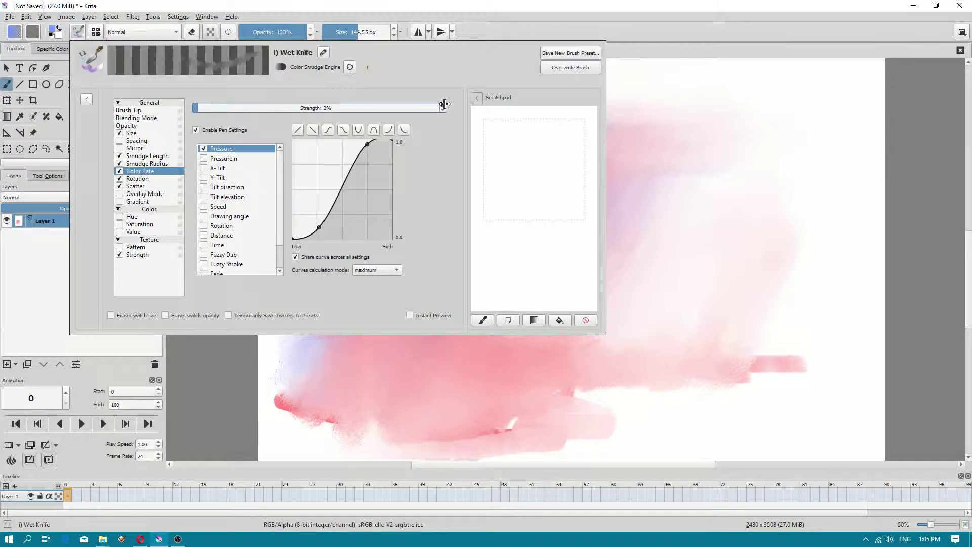
pyautogui.click(579, 70)
pyautogui.click(724, 195)
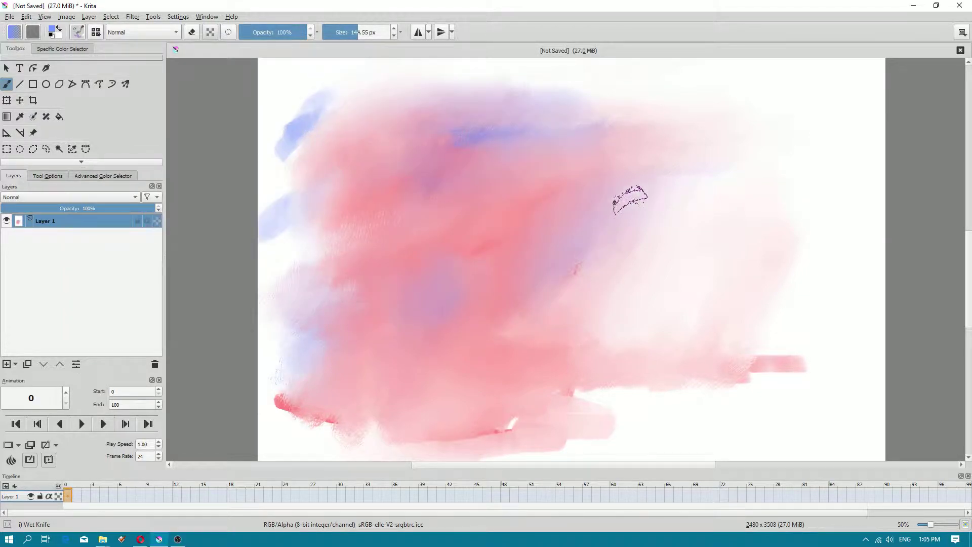
# Restore the chalk_sparse tip at 116.07 px size and overwrite the Wet Knife preset again.
pyautogui.click(77, 33)
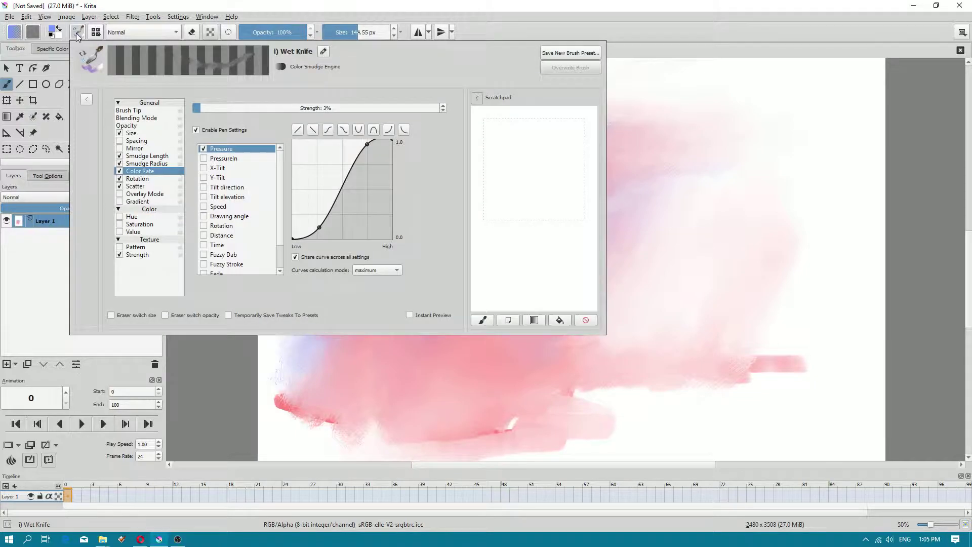
pyautogui.click(129, 111)
pyautogui.click(282, 218)
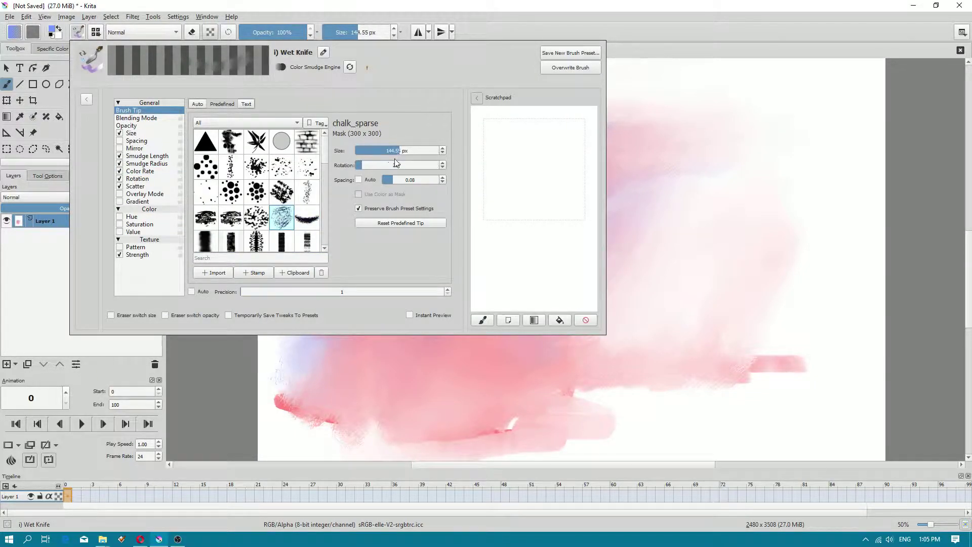
pyautogui.moveTo(396, 151); pyautogui.dragTo(394, 151)
pyautogui.click(566, 67)
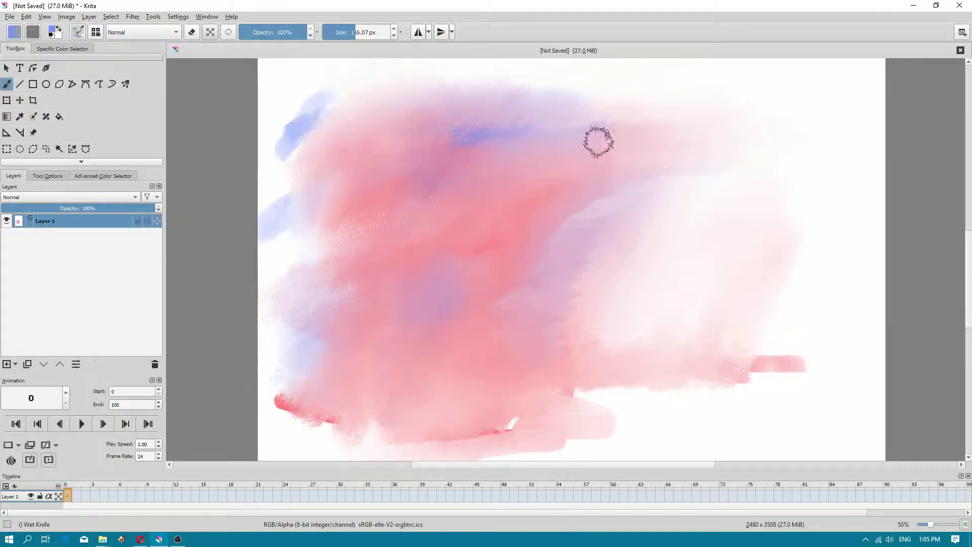
# With the Wet Textured Soft brush, paint four blue diagonal strokes across the pink wash.
pyautogui.rightClick(351, 134)
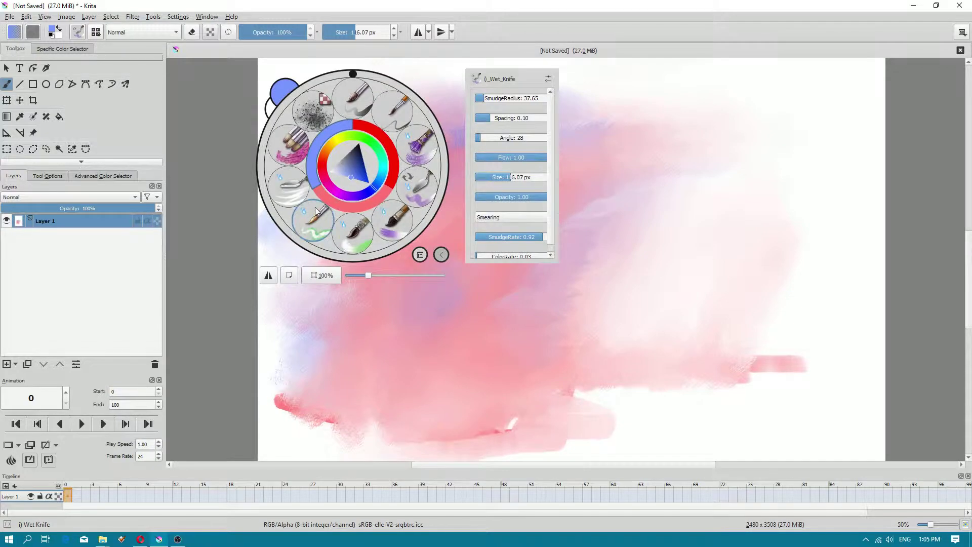
pyautogui.click(393, 223)
pyautogui.moveTo(446, 215); pyautogui.dragTo(310, 273)
pyautogui.moveTo(390, 248); pyautogui.dragTo(313, 293)
pyautogui.moveTo(497, 227); pyautogui.dragTo(339, 319)
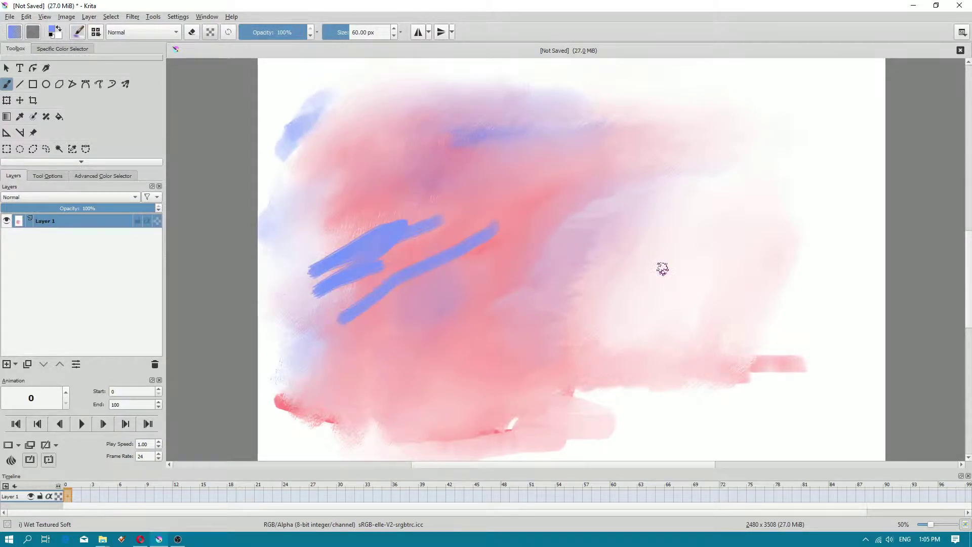
pyautogui.moveTo(662, 269); pyautogui.dragTo(555, 320)
# Switch to a darker blue and paint three strokes, including one over the right light-blue stroke.
pyautogui.rightClick(572, 313)
pyautogui.click(585, 314)
pyautogui.click(546, 137)
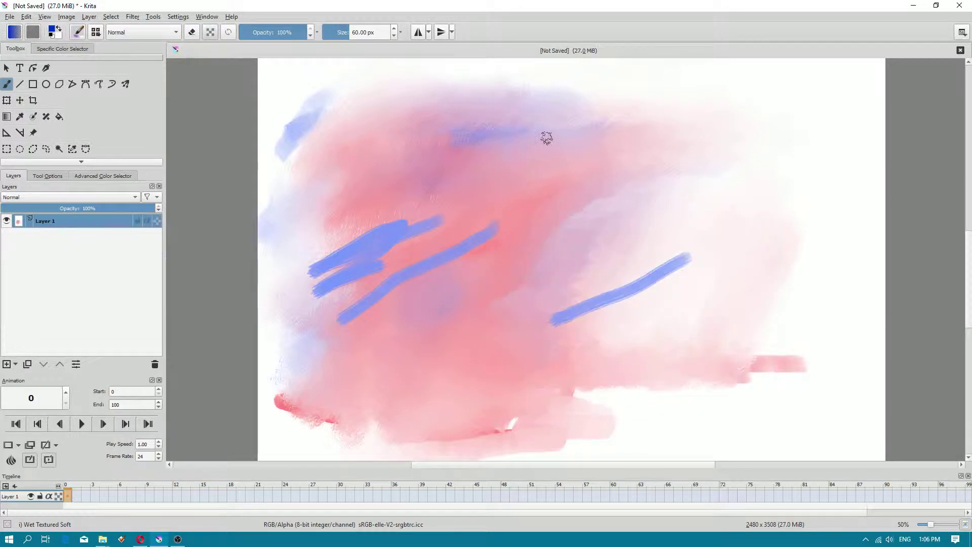
pyautogui.moveTo(574, 223); pyautogui.dragTo(324, 367)
pyautogui.moveTo(408, 238)
pyautogui.mouseDown()
pyautogui.moveTo(383, 243)
pyautogui.moveTo(436, 223)
pyautogui.mouseUp()
pyautogui.moveTo(669, 254); pyautogui.dragTo(514, 320)
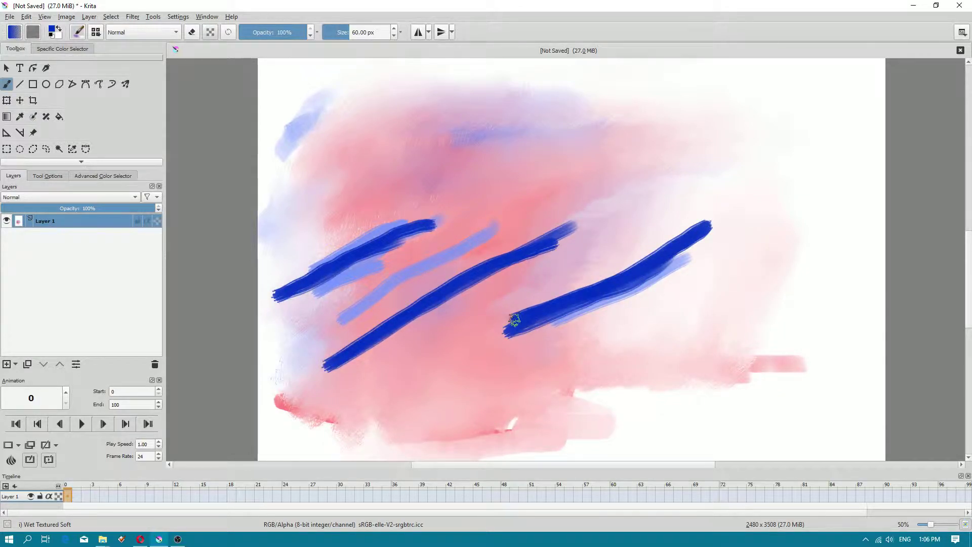
pyautogui.rightClick(514, 320)
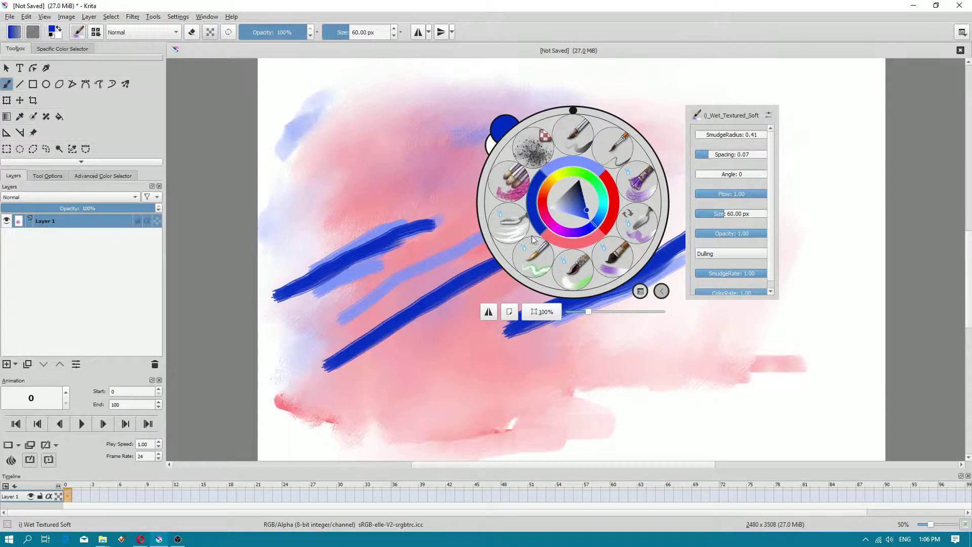
# Switch to Wet_Knife and smudge the middle blue stroke into a purple patch.
pyautogui.click(637, 219)
pyautogui.moveTo(462, 275)
pyautogui.mouseDown()
pyautogui.moveTo(345, 356)
pyautogui.moveTo(478, 297)
pyautogui.moveTo(314, 349)
pyautogui.moveTo(359, 338)
pyautogui.moveTo(363, 321)
pyautogui.moveTo(338, 323)
pyautogui.moveTo(462, 268)
pyautogui.mouseUp()
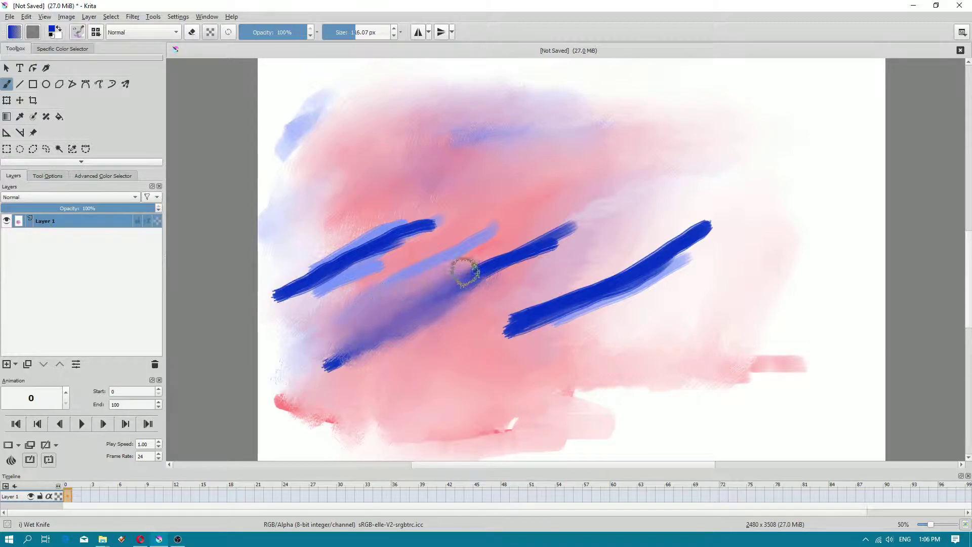
pyautogui.rightClick(459, 262)
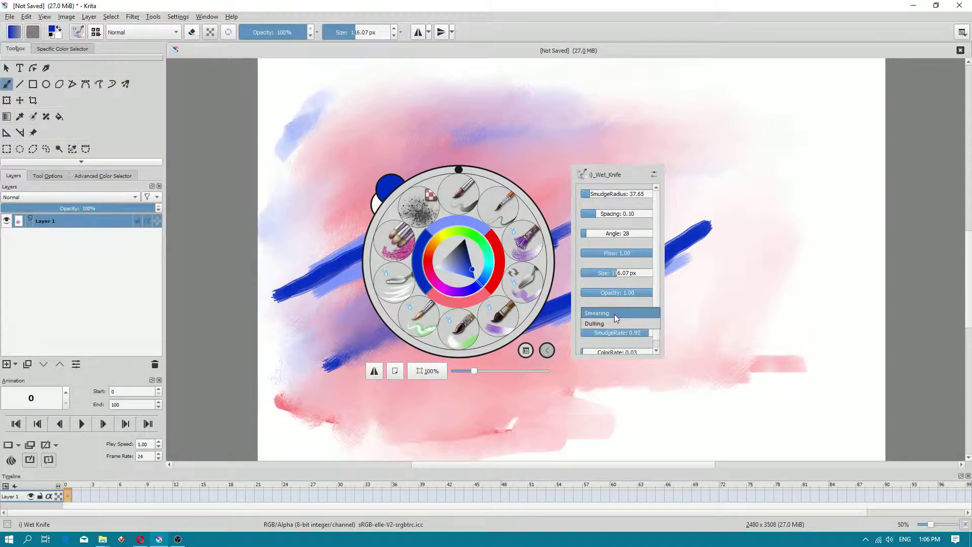
pyautogui.click(561, 249)
pyautogui.moveTo(561, 249)
pyautogui.mouseDown()
pyautogui.moveTo(503, 286)
pyautogui.moveTo(568, 253)
pyautogui.moveTo(442, 301)
pyautogui.moveTo(588, 254)
pyautogui.moveTo(423, 314)
pyautogui.moveTo(496, 314)
pyautogui.moveTo(411, 338)
pyautogui.moveTo(493, 318)
pyautogui.moveTo(389, 351)
pyautogui.moveTo(399, 342)
pyautogui.moveTo(296, 352)
pyautogui.moveTo(353, 374)
pyautogui.moveTo(320, 401)
pyautogui.moveTo(394, 366)
pyautogui.moveTo(395, 390)
pyautogui.moveTo(404, 334)
pyautogui.mouseUp()
# Set Wet_Knife spacing to 0.04 and smudge radius to 55.31, then widen the purple blend.
pyautogui.rightClick(408, 213)
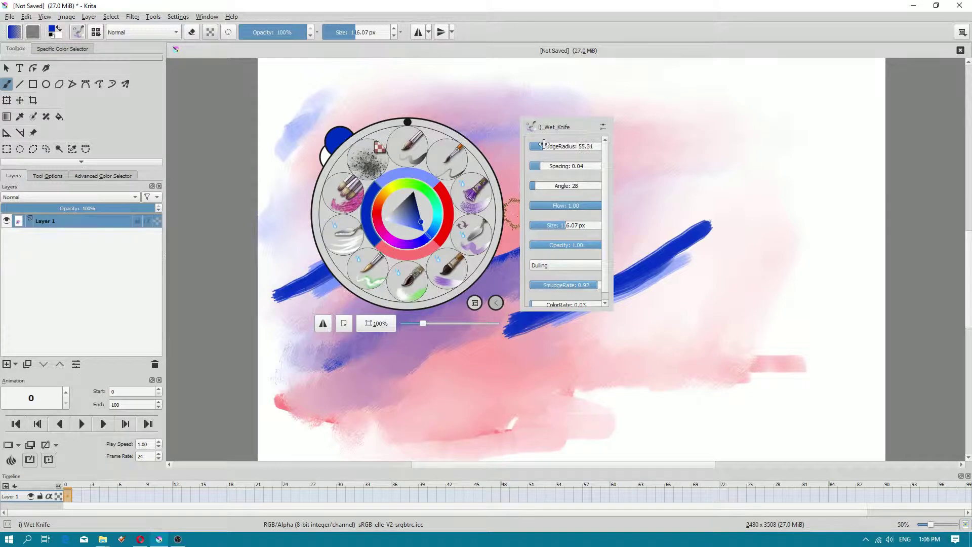
pyautogui.click(658, 148)
pyautogui.moveTo(538, 249)
pyautogui.mouseDown()
pyautogui.moveTo(430, 326)
pyautogui.moveTo(344, 359)
pyautogui.moveTo(536, 238)
pyautogui.moveTo(403, 328)
pyautogui.moveTo(640, 189)
pyautogui.moveTo(492, 297)
pyautogui.moveTo(416, 336)
pyautogui.moveTo(559, 244)
pyautogui.moveTo(550, 304)
pyautogui.moveTo(491, 330)
pyautogui.moveTo(563, 284)
pyautogui.moveTo(540, 310)
pyautogui.moveTo(468, 346)
pyautogui.moveTo(592, 313)
pyautogui.moveTo(515, 364)
pyautogui.moveTo(634, 313)
pyautogui.moveTo(557, 351)
pyautogui.mouseUp()
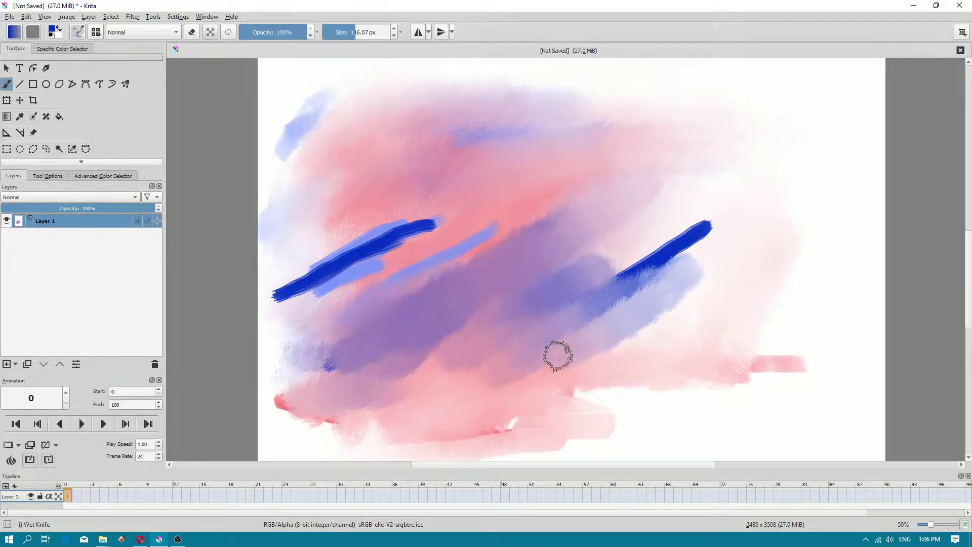
# In the Wet Knife brush editor, set Scatter strength 10% and Color Rate 4%, then overwrite the preset.
pyautogui.click(92, 35)
pyautogui.click(81, 35)
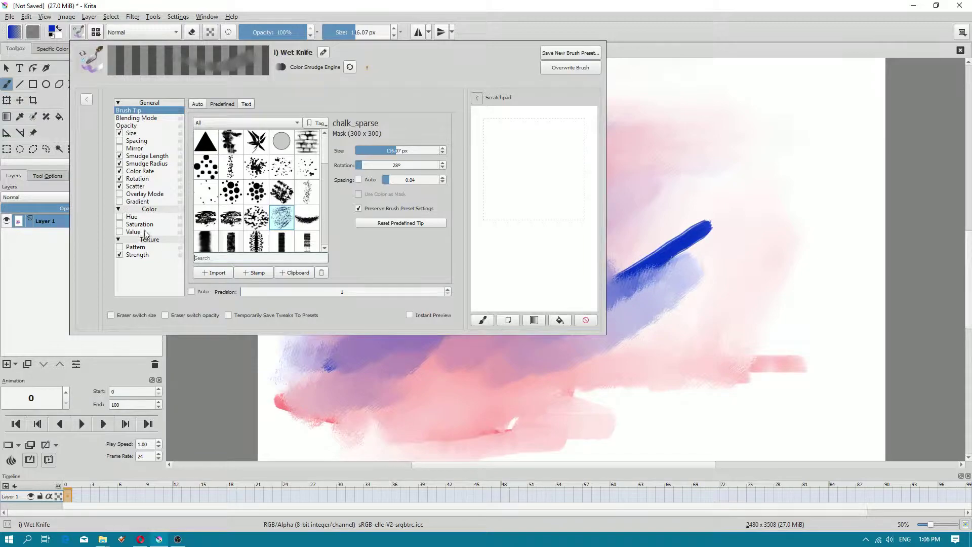
pyautogui.click(136, 186)
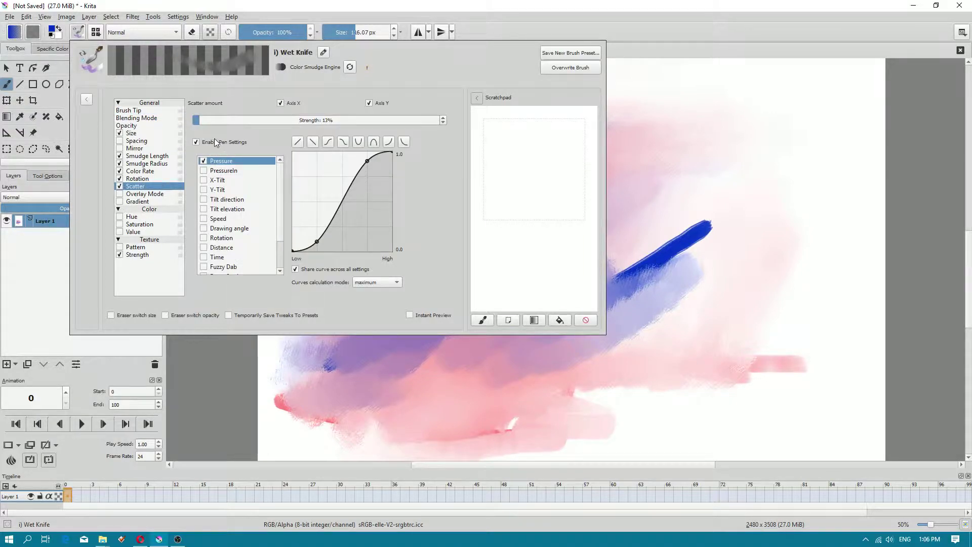
pyautogui.click(443, 124)
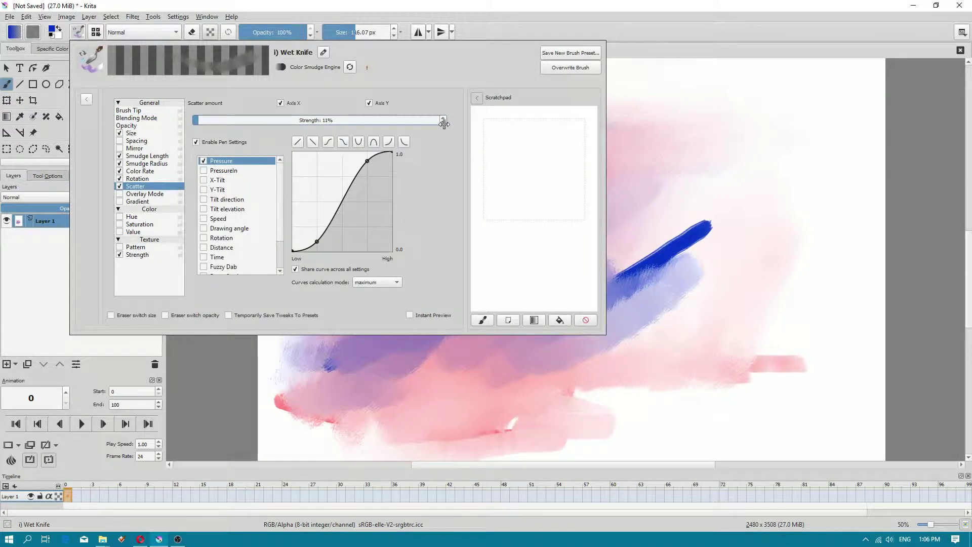
pyautogui.click(144, 179)
pyautogui.click(142, 171)
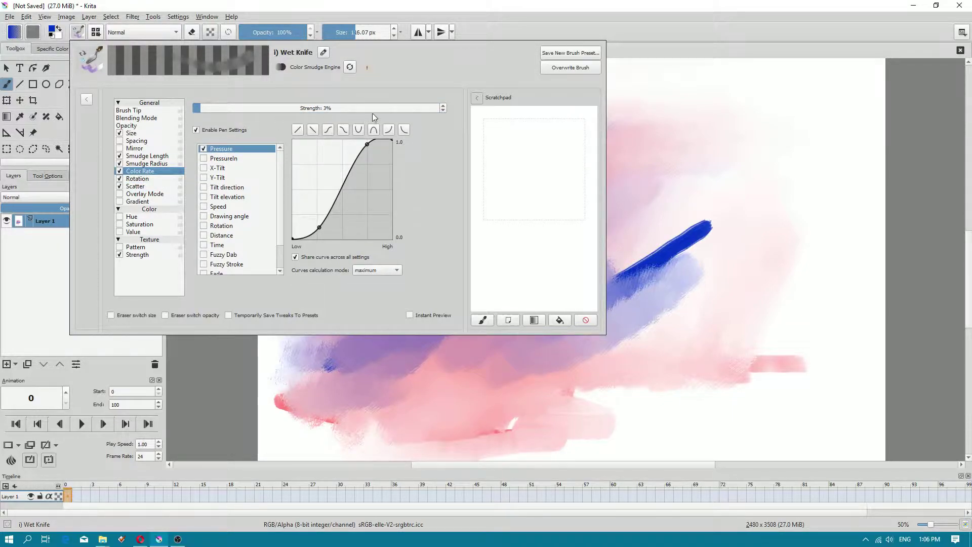
pyautogui.click(442, 105)
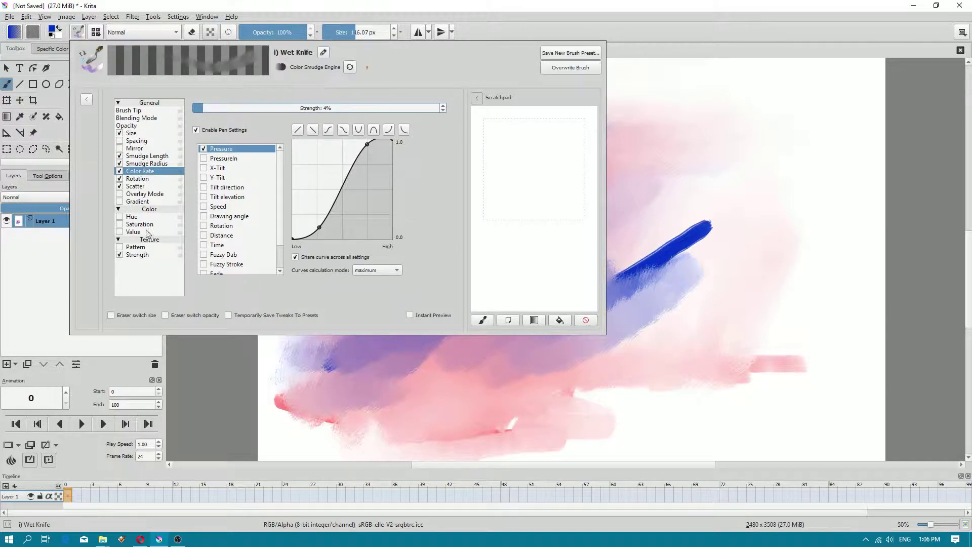
pyautogui.click(570, 67)
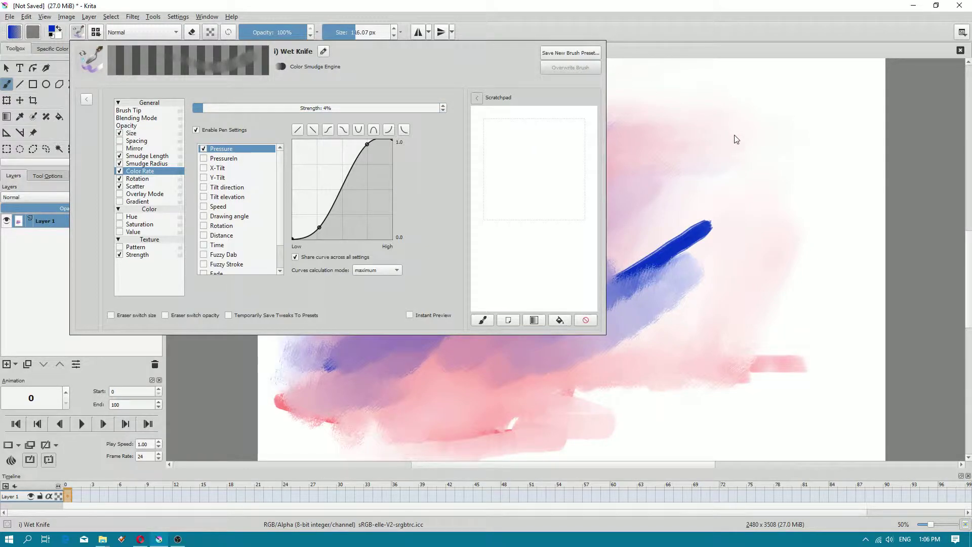
# Smudge the remaining dark-blue strokes into the purple and pink wash, then close the document.
pyautogui.moveTo(668, 286)
pyautogui.mouseDown()
pyautogui.moveTo(556, 331)
pyautogui.moveTo(677, 273)
pyautogui.moveTo(599, 349)
pyautogui.moveTo(736, 216)
pyautogui.moveTo(568, 305)
pyautogui.moveTo(684, 208)
pyautogui.moveTo(736, 183)
pyautogui.moveTo(514, 354)
pyautogui.moveTo(695, 182)
pyautogui.moveTo(505, 399)
pyautogui.moveTo(683, 277)
pyautogui.moveTo(588, 382)
pyautogui.moveTo(623, 347)
pyautogui.moveTo(702, 329)
pyautogui.moveTo(636, 380)
pyautogui.moveTo(721, 275)
pyautogui.moveTo(554, 435)
pyautogui.moveTo(656, 269)
pyautogui.moveTo(456, 405)
pyautogui.mouseUp()
pyautogui.scroll(1, 456, 400)
pyautogui.scroll(-1, 457, 400)
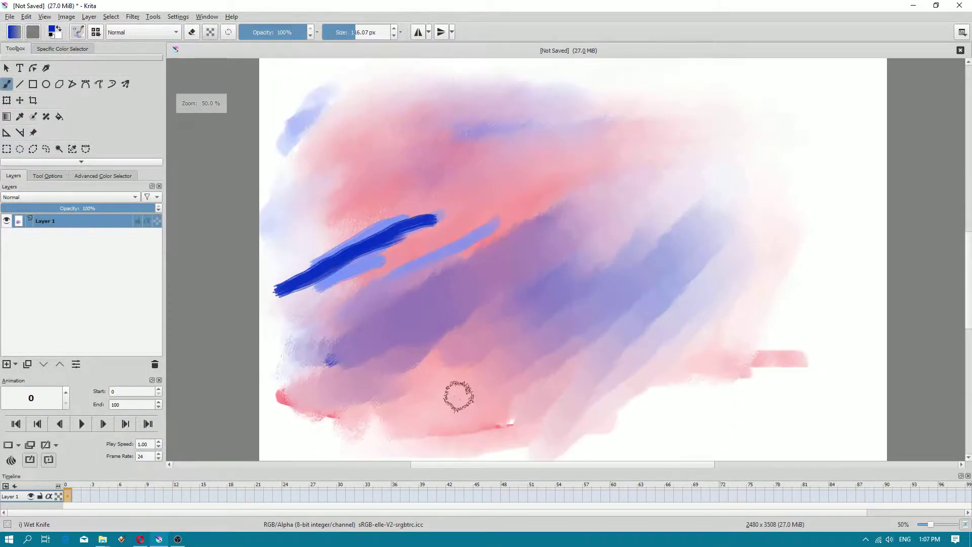
pyautogui.moveTo(363, 397)
pyautogui.mouseDown()
pyautogui.moveTo(269, 343)
pyautogui.moveTo(367, 310)
pyautogui.moveTo(447, 196)
pyautogui.moveTo(256, 333)
pyautogui.moveTo(547, 147)
pyautogui.mouseUp()
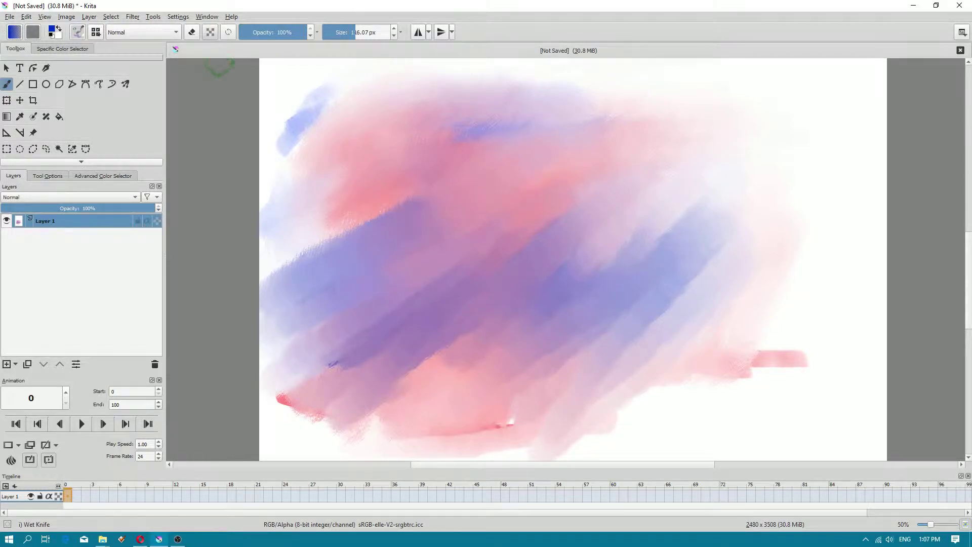
pyautogui.click(960, 50)
# Discard the old painting and create a new default 2480 × 3508 document.
pyautogui.click(493, 283)
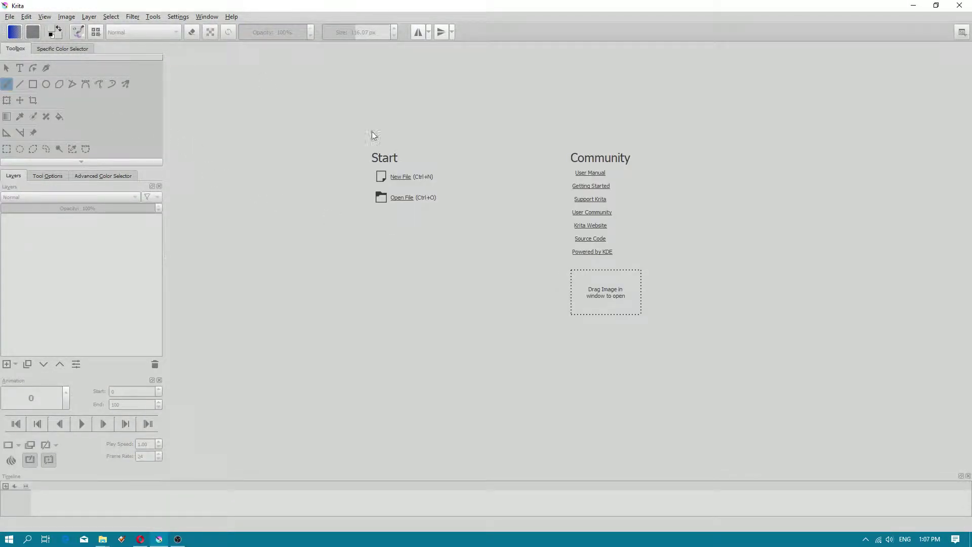
pyautogui.click(403, 181)
pyautogui.click(621, 372)
# Change the paint colour from blue to bright yellow in the pop-up palette.
pyautogui.scroll(2, 577, 255)
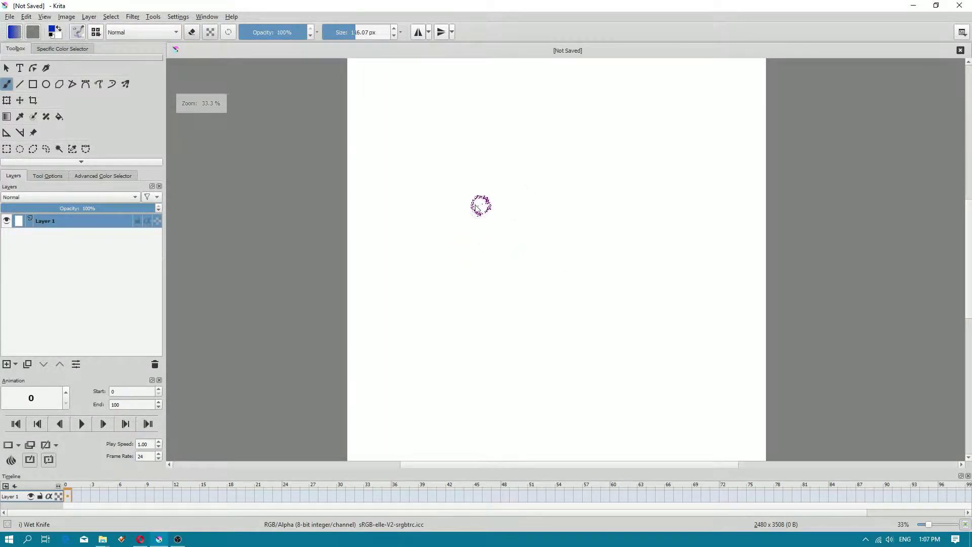
pyautogui.rightClick(449, 211)
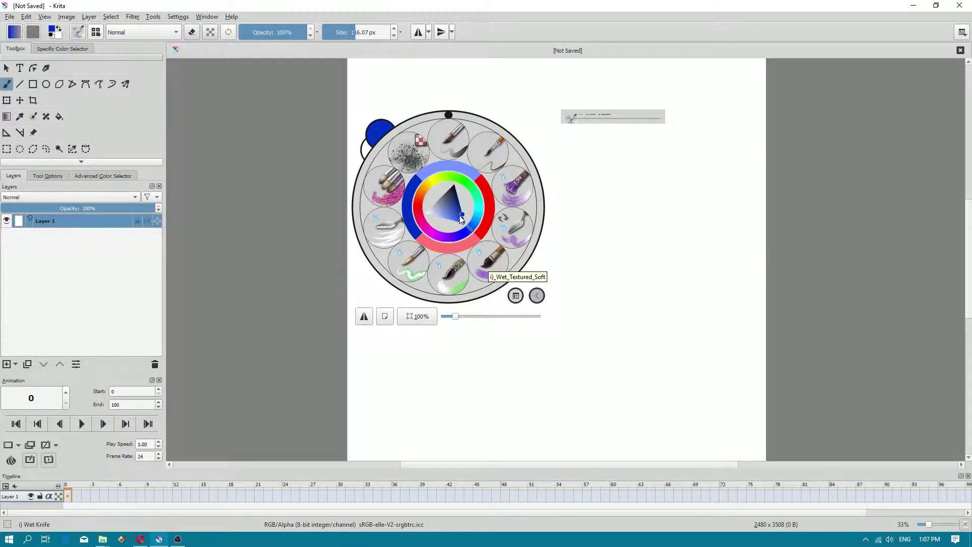
pyautogui.moveTo(463, 215); pyautogui.dragTo(472, 230)
pyautogui.click(431, 186)
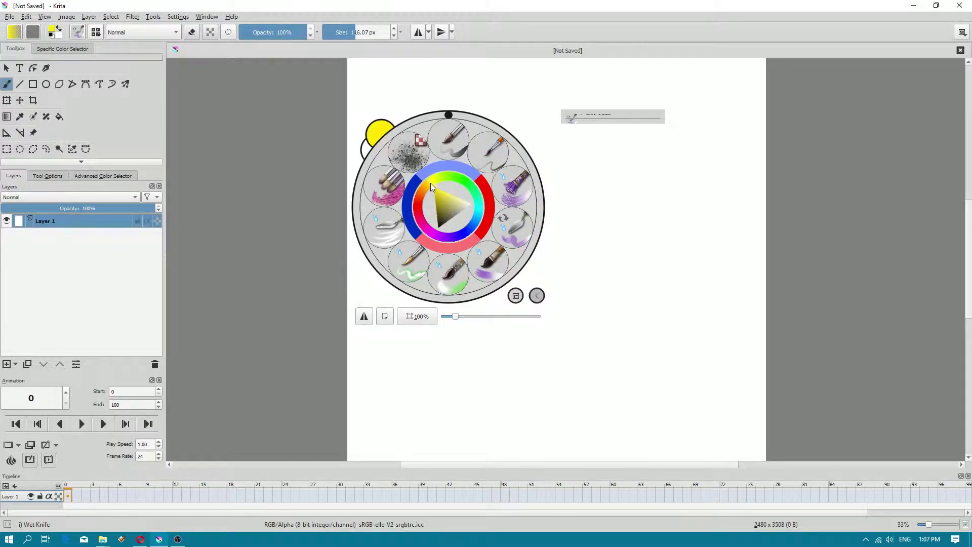
# Paint a thick yellow arc with Wet_Textured_Soft at 74.64 px brush size.
pyautogui.click(487, 269)
pyautogui.moveTo(406, 297)
pyautogui.mouseDown()
pyautogui.moveTo(420, 248)
pyautogui.moveTo(469, 204)
pyautogui.moveTo(547, 216)
pyautogui.moveTo(578, 244)
pyautogui.moveTo(587, 297)
pyautogui.mouseUp()
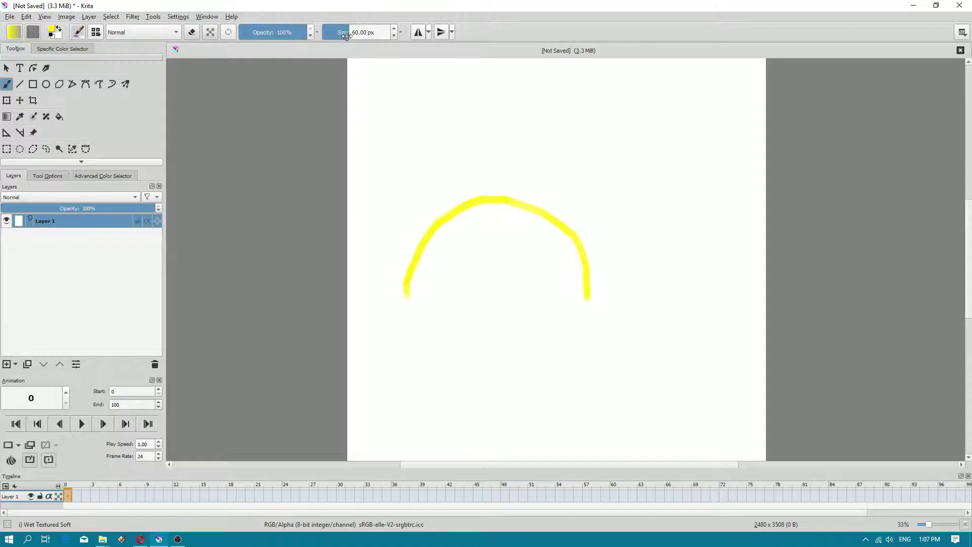
pyautogui.moveTo(347, 34); pyautogui.dragTo(350, 35)
pyautogui.moveTo(410, 292)
pyautogui.mouseDown()
pyautogui.moveTo(417, 260)
pyautogui.moveTo(451, 215)
pyautogui.moveTo(496, 204)
pyautogui.moveTo(537, 217)
pyautogui.moveTo(570, 244)
pyautogui.moveTo(583, 303)
pyautogui.mouseUp()
pyautogui.moveTo(577, 249)
pyautogui.mouseDown()
pyautogui.moveTo(564, 225)
pyautogui.moveTo(536, 211)
pyautogui.moveTo(466, 206)
pyautogui.moveTo(428, 226)
pyautogui.moveTo(403, 295)
pyautogui.mouseUp()
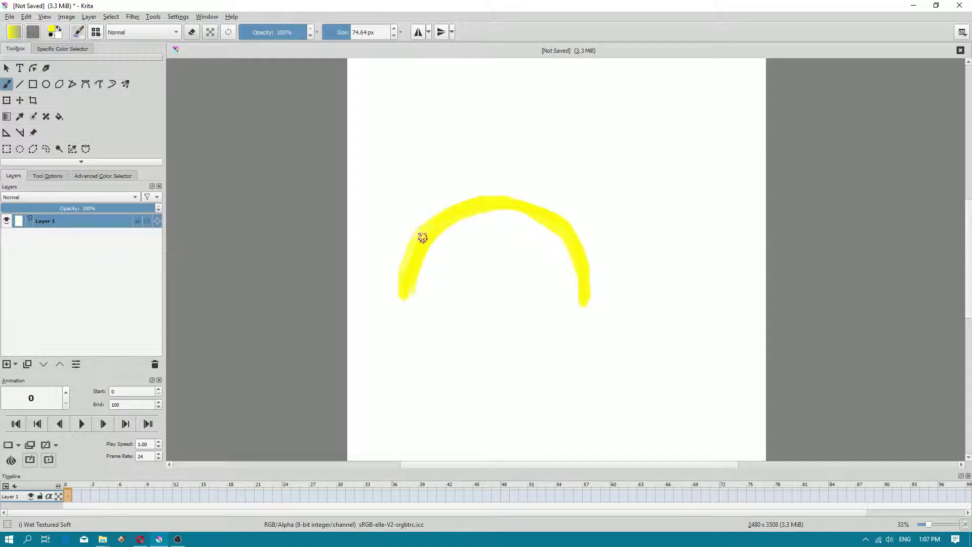
# Switch to orange and paint a band along the inside of the yellow arc.
pyautogui.rightClick(441, 235)
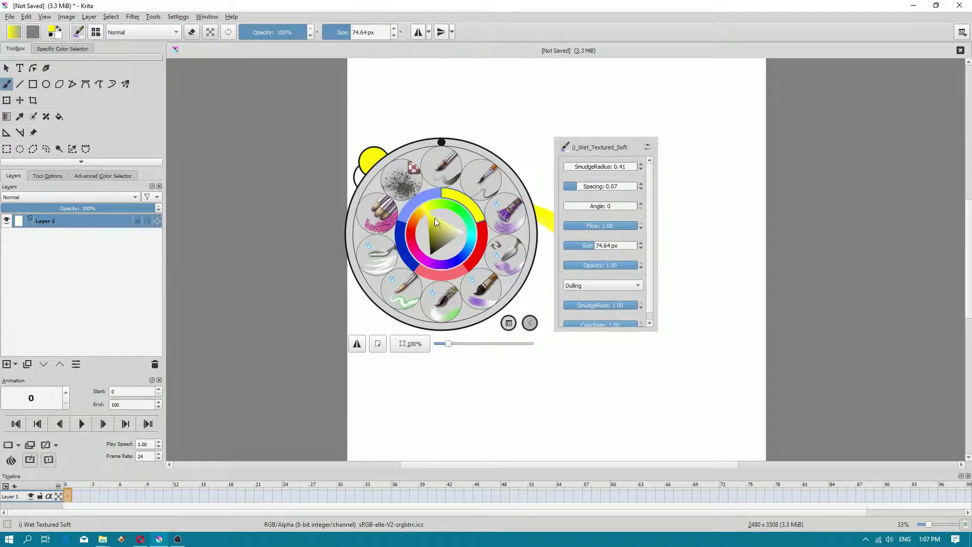
pyautogui.moveTo(423, 212); pyautogui.dragTo(418, 214)
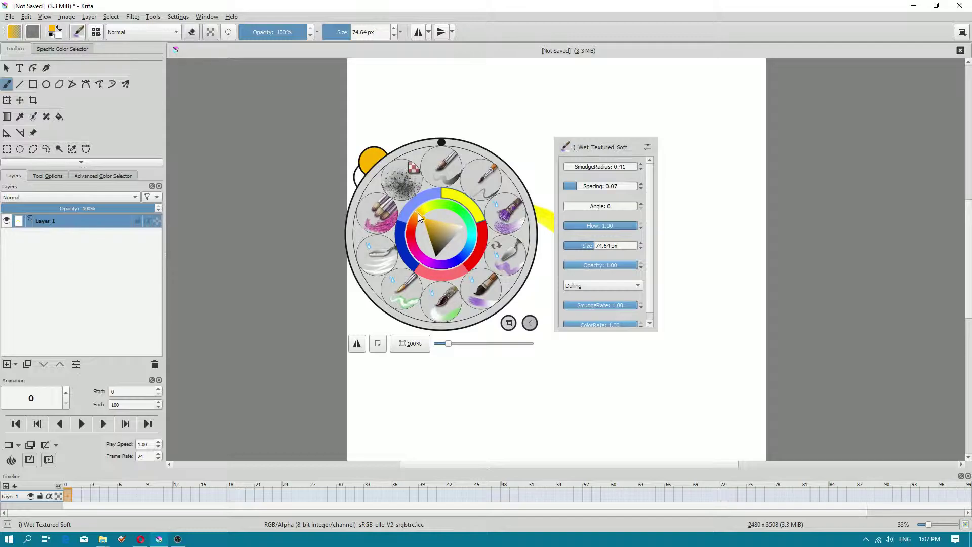
pyautogui.click(413, 107)
pyautogui.moveTo(413, 301)
pyautogui.mouseDown()
pyautogui.moveTo(427, 251)
pyautogui.moveTo(455, 219)
pyautogui.moveTo(506, 211)
pyautogui.moveTo(544, 224)
pyautogui.moveTo(570, 256)
pyautogui.moveTo(576, 310)
pyautogui.mouseUp()
pyautogui.moveTo(569, 272)
pyautogui.mouseDown()
pyautogui.moveTo(552, 235)
pyautogui.moveTo(530, 218)
pyautogui.moveTo(478, 215)
pyautogui.moveTo(453, 219)
pyautogui.moveTo(435, 241)
pyautogui.moveTo(410, 297)
pyautogui.moveTo(454, 228)
pyautogui.moveTo(519, 220)
pyautogui.moveTo(552, 246)
pyautogui.moveTo(574, 314)
pyautogui.mouseUp()
# Add a deeper orange band inside the arc and along its top.
pyautogui.rightClick(539, 235)
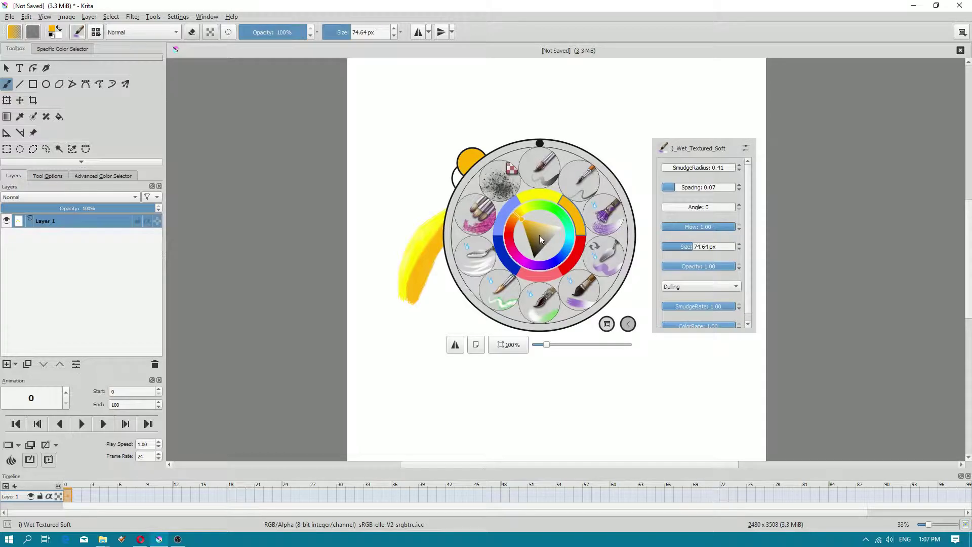
pyautogui.click(510, 234)
pyautogui.click(429, 321)
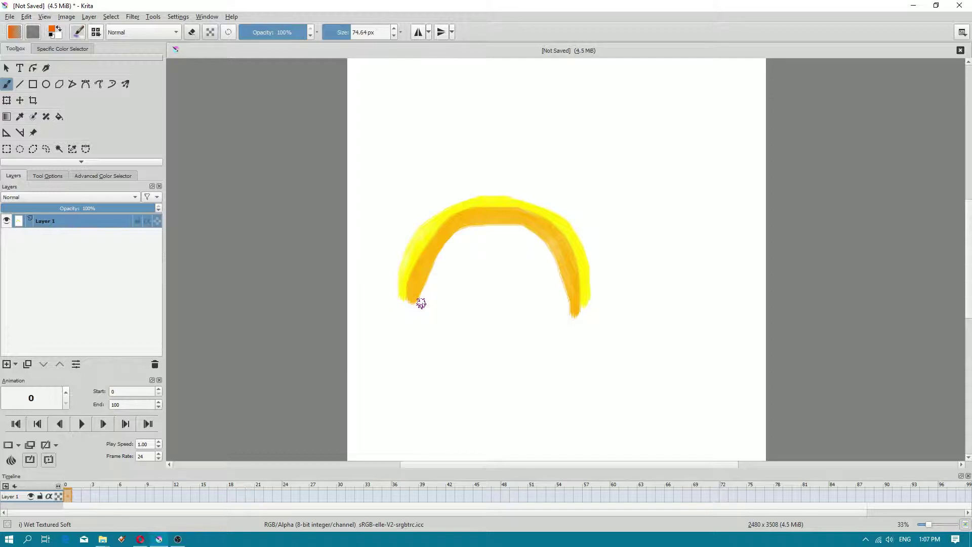
pyautogui.moveTo(421, 303)
pyautogui.mouseDown()
pyautogui.moveTo(451, 233)
pyautogui.moveTo(490, 224)
pyautogui.moveTo(537, 240)
pyautogui.moveTo(568, 316)
pyautogui.mouseUp()
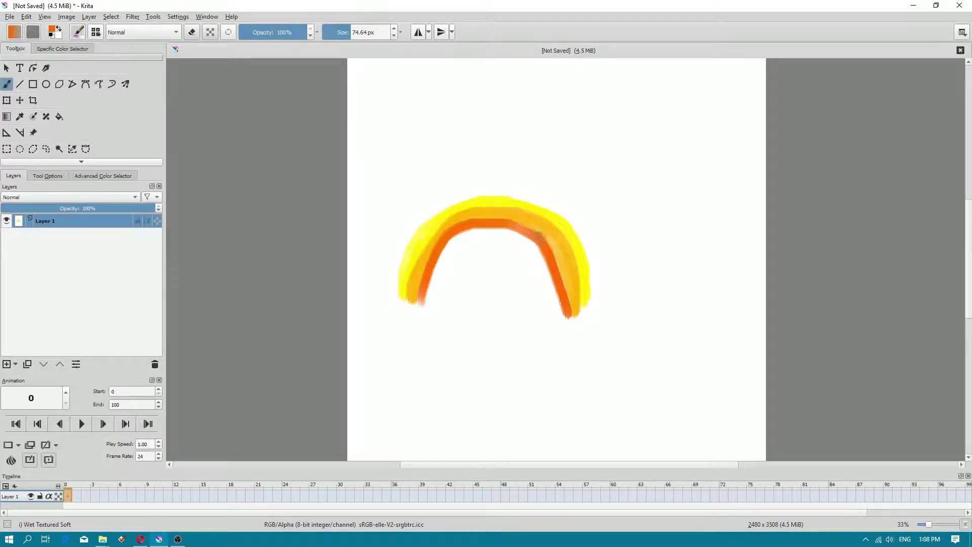
pyautogui.moveTo(538, 234)
pyautogui.mouseDown()
pyautogui.moveTo(446, 240)
pyautogui.moveTo(424, 303)
pyautogui.moveTo(438, 259)
pyautogui.moveTo(472, 236)
pyautogui.moveTo(526, 240)
pyautogui.moveTo(551, 277)
pyautogui.mouseUp()
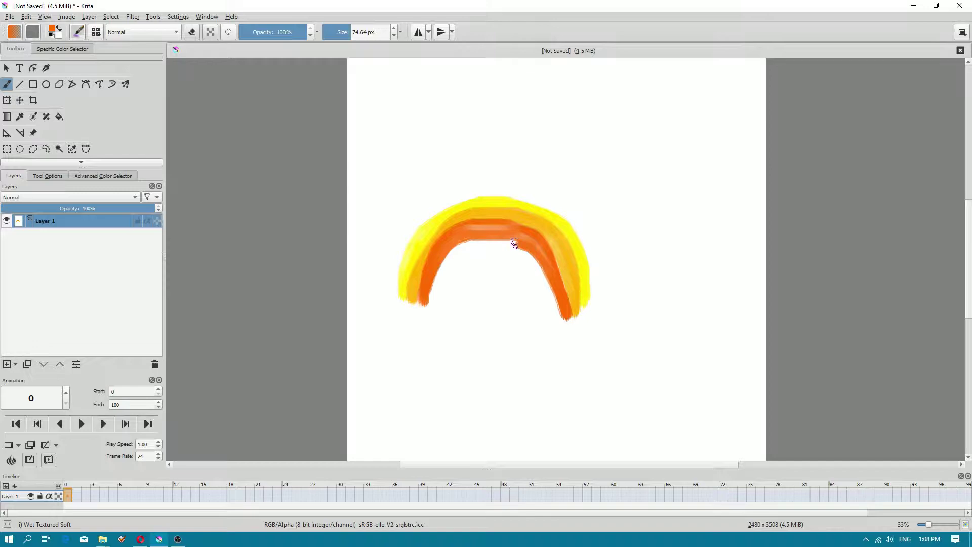
# Paint a hot pink band just inside the orange arc.
pyautogui.rightClick(438, 239)
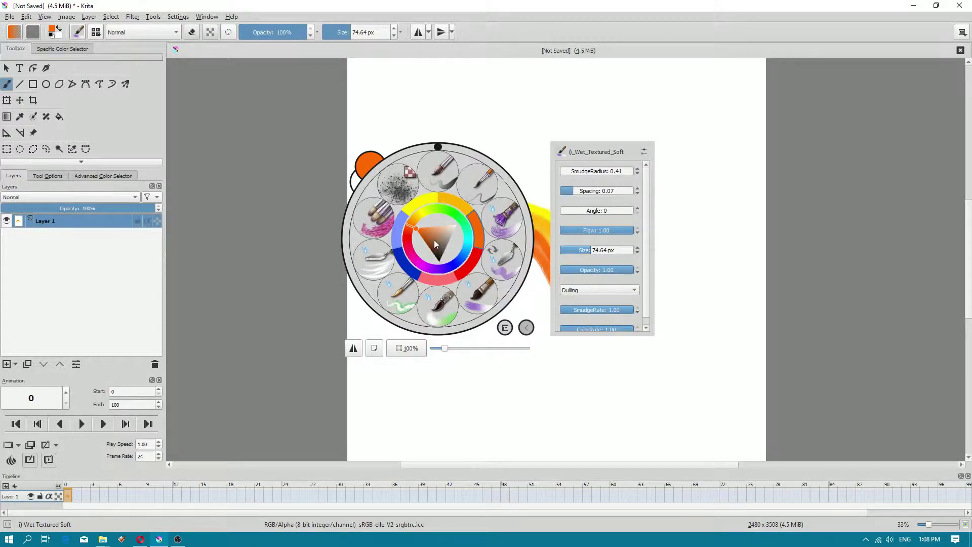
pyautogui.click(412, 245)
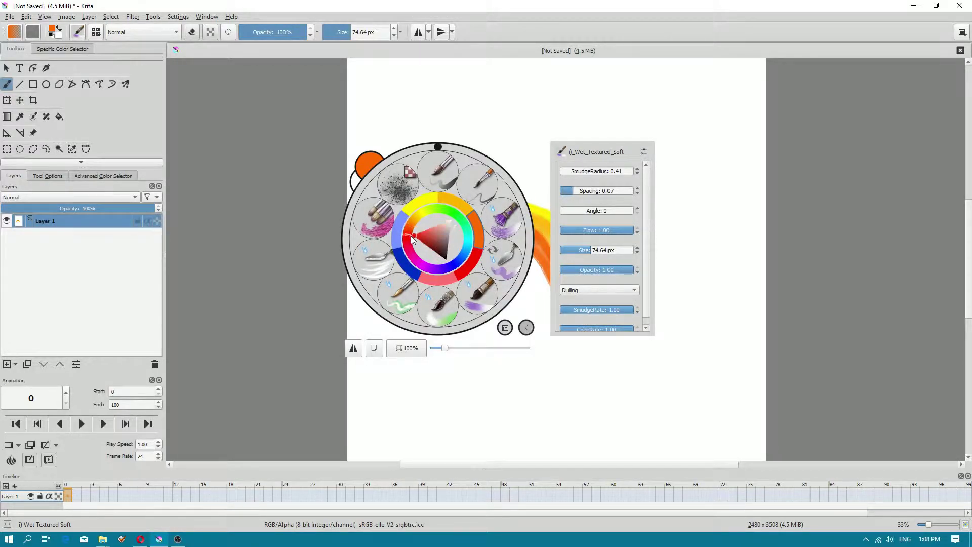
pyautogui.click(417, 261)
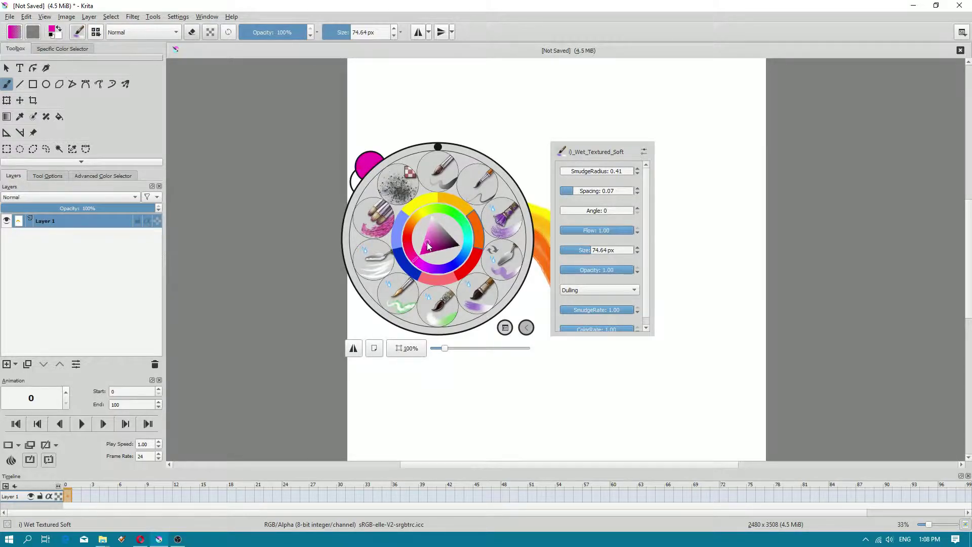
pyautogui.moveTo(427, 242); pyautogui.dragTo(418, 243)
pyautogui.click(420, 138)
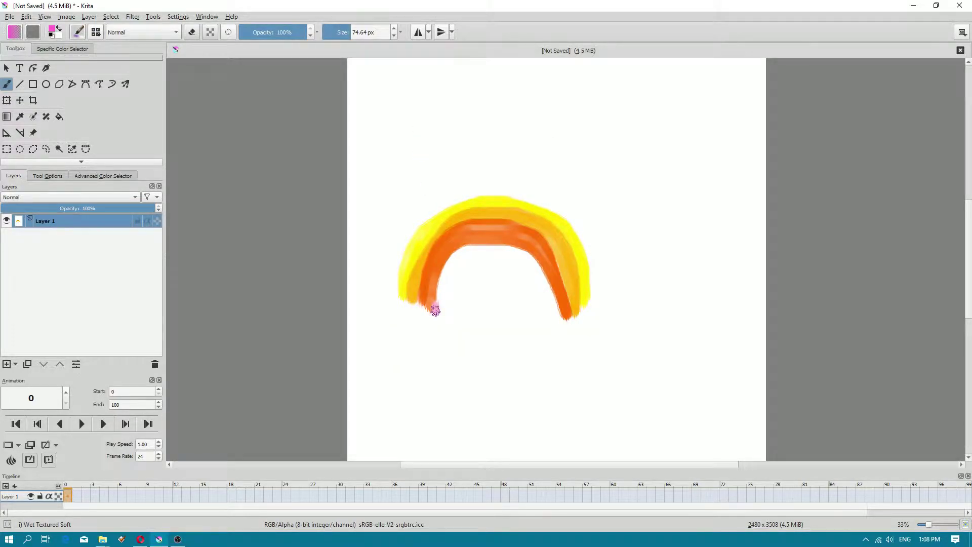
pyautogui.moveTo(435, 311)
pyautogui.mouseDown()
pyautogui.moveTo(452, 263)
pyautogui.moveTo(504, 248)
pyautogui.moveTo(537, 261)
pyautogui.moveTo(561, 322)
pyautogui.moveTo(532, 262)
pyautogui.moveTo(495, 249)
pyautogui.moveTo(460, 265)
pyautogui.moveTo(440, 319)
pyautogui.moveTo(441, 293)
pyautogui.mouseUp()
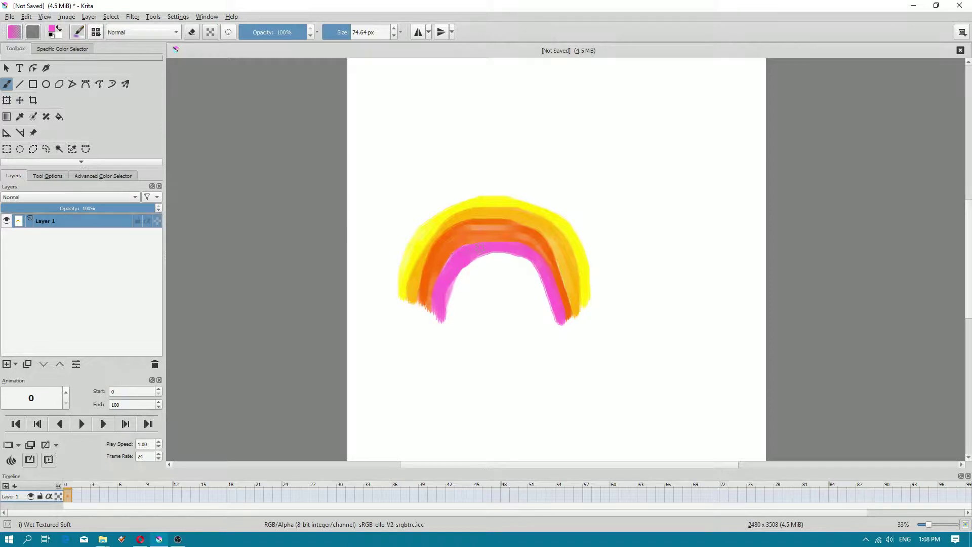
pyautogui.moveTo(481, 256); pyautogui.dragTo(522, 262)
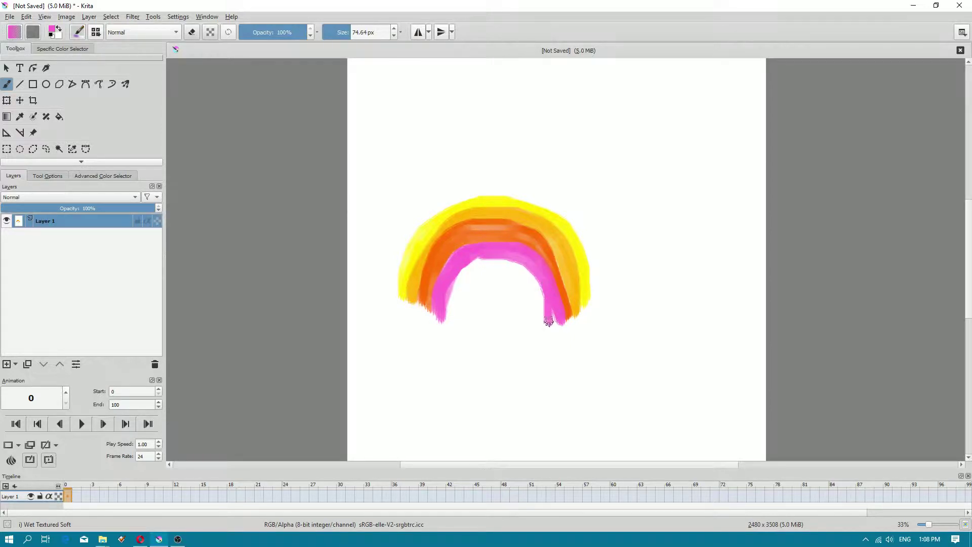
# Paint a paler pink band along the innermost edge of the arch.
pyautogui.rightClick(462, 246)
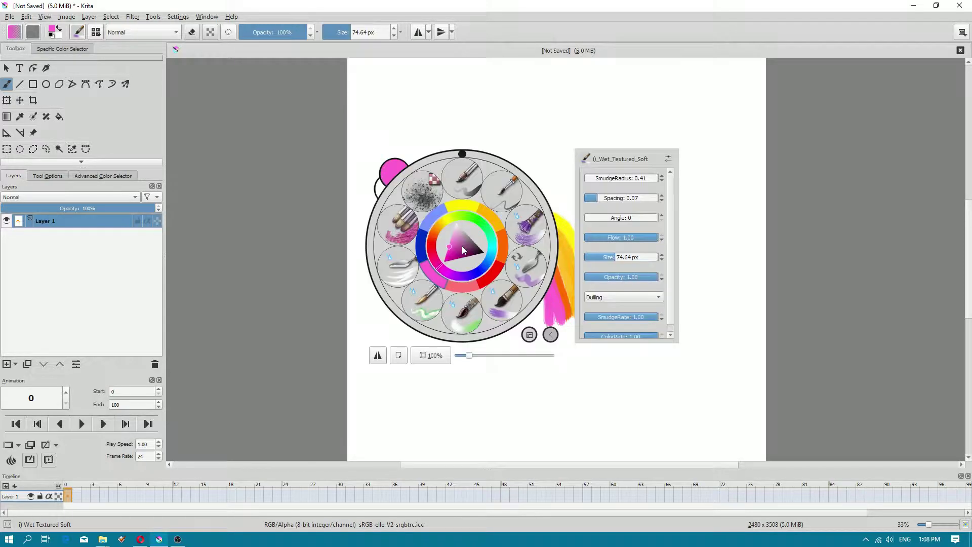
pyautogui.click(452, 235)
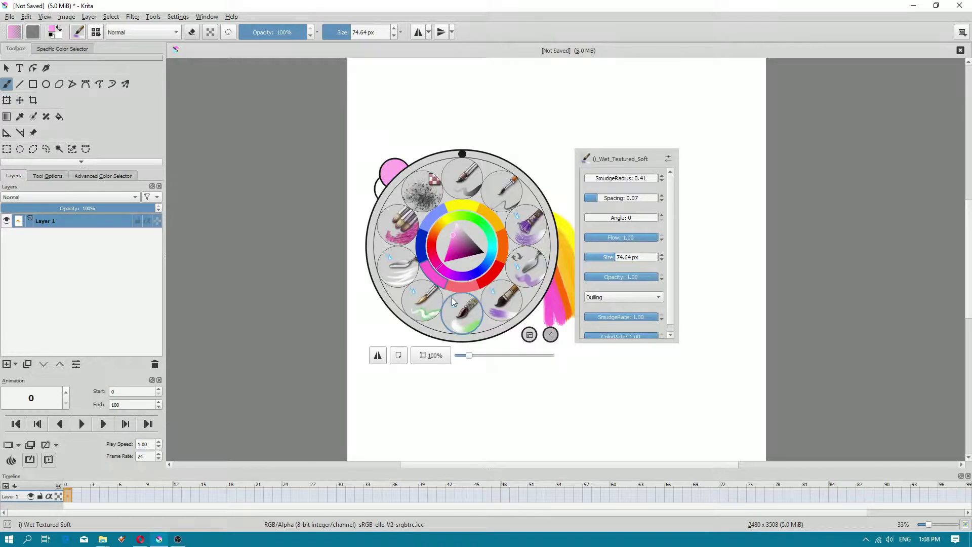
pyautogui.click(500, 343)
pyautogui.scroll(1, 465, 330)
pyautogui.moveTo(436, 313)
pyautogui.mouseDown()
pyautogui.moveTo(459, 248)
pyautogui.moveTo(500, 230)
pyautogui.moveTo(550, 239)
pyautogui.moveTo(568, 257)
pyautogui.moveTo(583, 319)
pyautogui.moveTo(545, 244)
pyautogui.moveTo(472, 250)
pyautogui.moveTo(449, 277)
pyautogui.moveTo(446, 310)
pyautogui.moveTo(446, 289)
pyautogui.mouseUp()
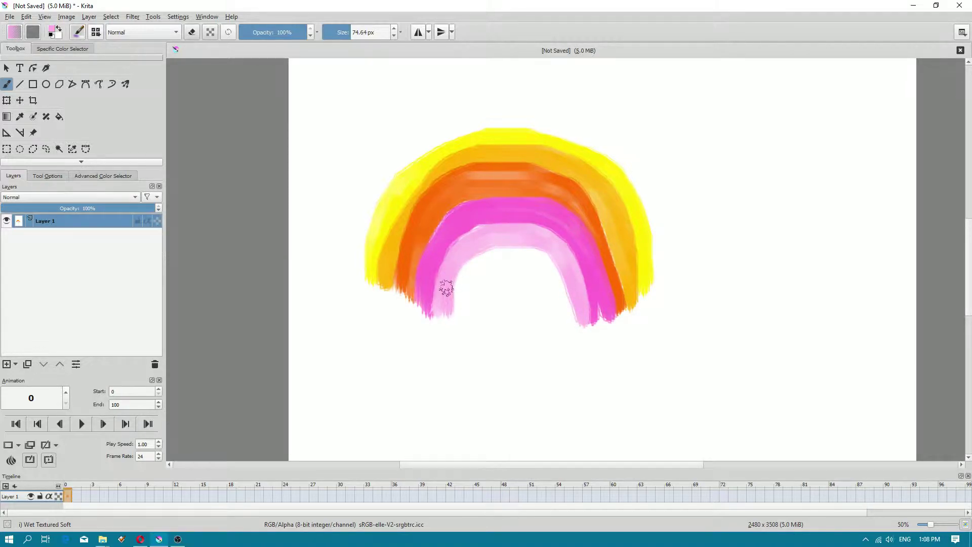
# Paint a saturated purple innermost band of the rainbow.
pyautogui.rightClick(435, 229)
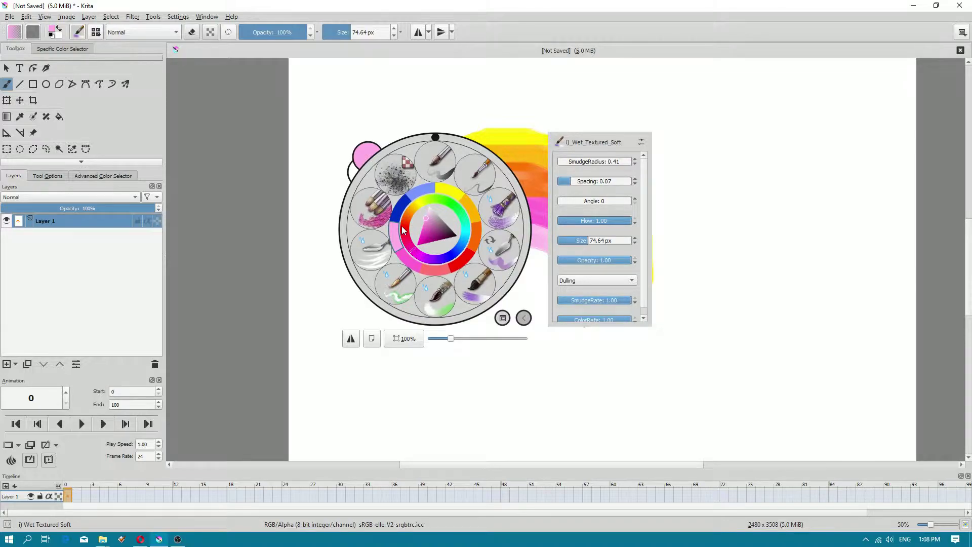
pyautogui.moveTo(404, 230); pyautogui.dragTo(431, 264)
pyautogui.click(426, 233)
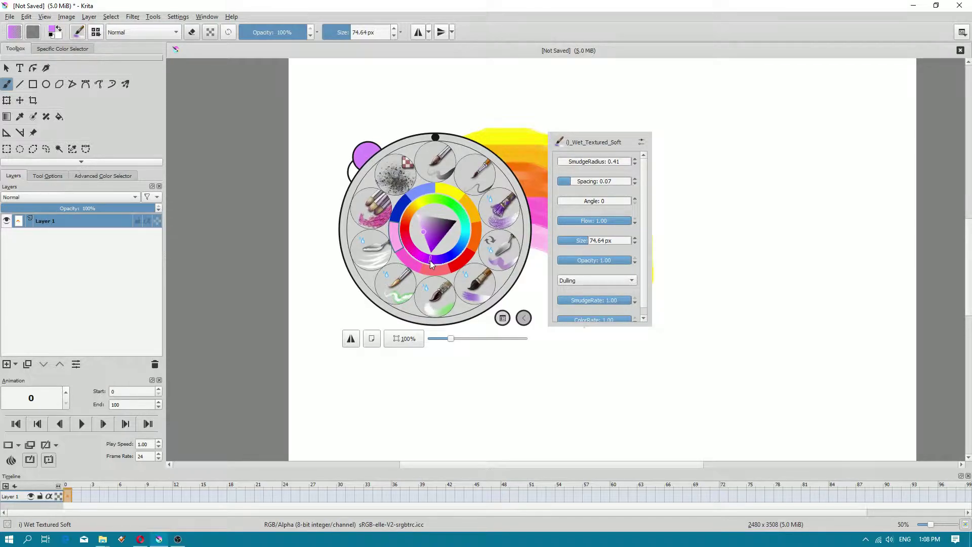
pyautogui.click(427, 242)
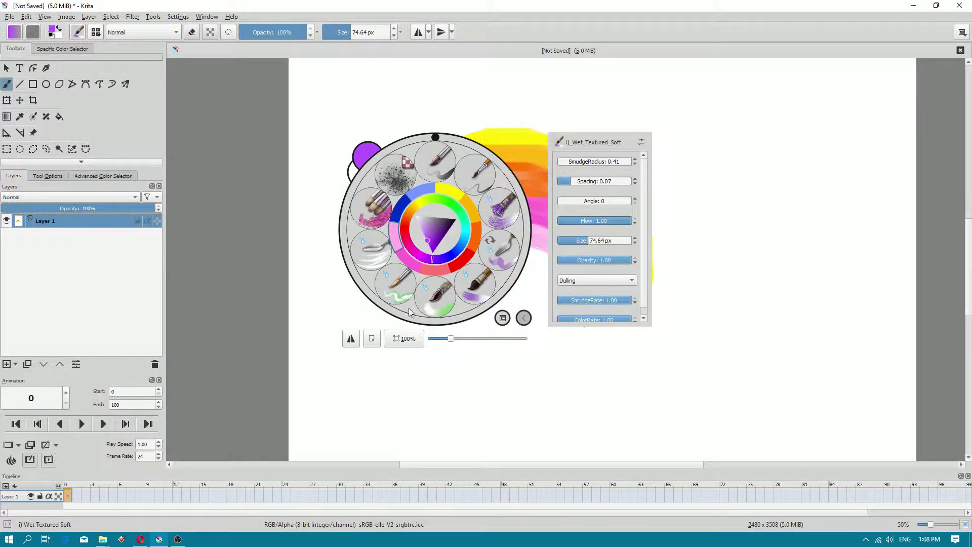
pyautogui.rightClick(409, 311)
pyautogui.moveTo(461, 318)
pyautogui.mouseDown()
pyautogui.moveTo(468, 272)
pyautogui.moveTo(513, 255)
pyautogui.moveTo(538, 257)
pyautogui.moveTo(559, 276)
pyautogui.moveTo(565, 315)
pyautogui.moveTo(543, 272)
pyautogui.moveTo(520, 263)
pyautogui.moveTo(490, 269)
pyautogui.moveTo(472, 315)
pyautogui.moveTo(492, 273)
pyautogui.moveTo(522, 271)
pyautogui.moveTo(545, 283)
pyautogui.moveTo(555, 318)
pyautogui.moveTo(544, 286)
pyautogui.moveTo(518, 277)
pyautogui.moveTo(481, 284)
pyautogui.moveTo(476, 313)
pyautogui.moveTo(486, 296)
pyautogui.mouseUp()
# Shift the colour toward blue-violet, then select the Wet Knife smudge brush.
pyautogui.rightClick(497, 296)
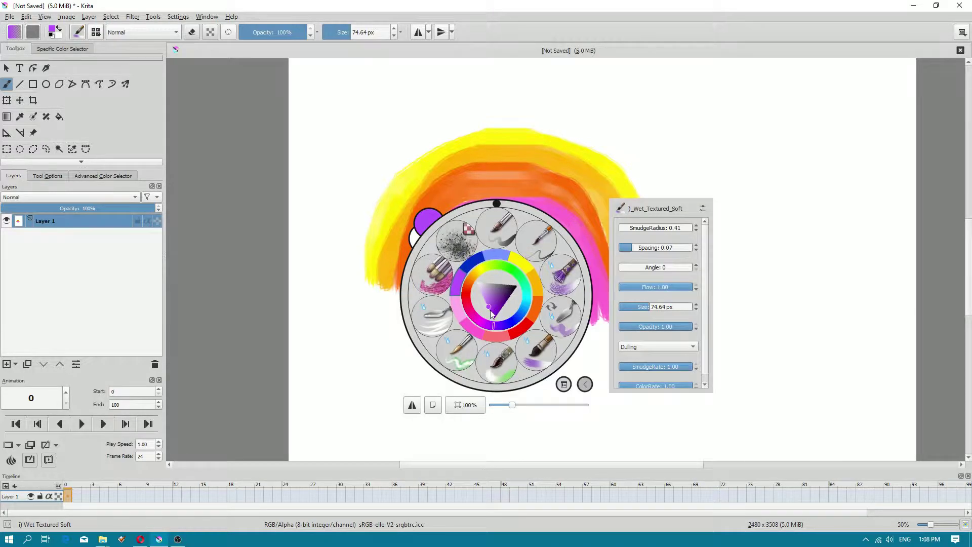
pyautogui.moveTo(480, 331)
pyautogui.mouseDown()
pyautogui.moveTo(486, 301)
pyautogui.moveTo(513, 288)
pyautogui.moveTo(539, 296)
pyautogui.moveTo(543, 317)
pyautogui.moveTo(529, 294)
pyautogui.moveTo(503, 299)
pyautogui.moveTo(494, 314)
pyautogui.moveTo(525, 284)
pyautogui.mouseUp()
pyautogui.click(439, 282)
pyautogui.rightClick(490, 173)
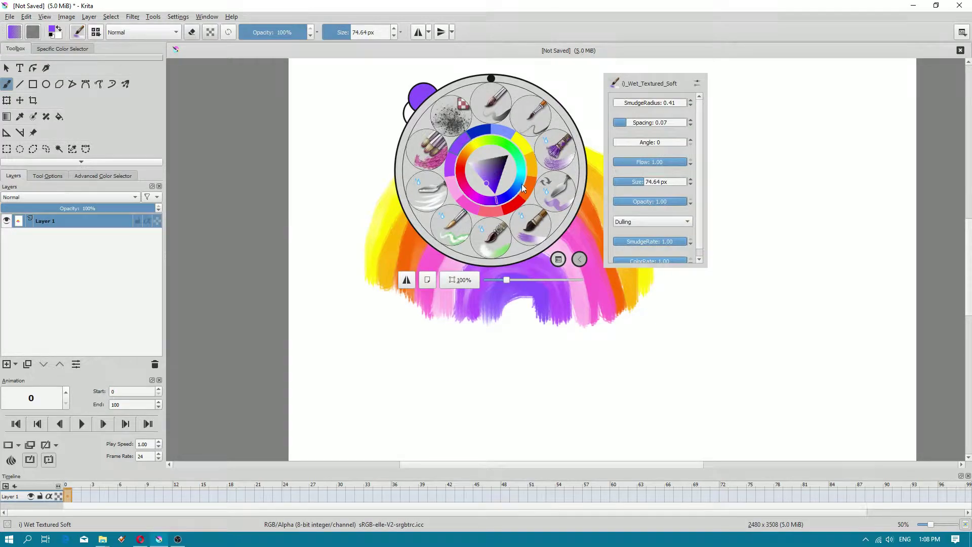
pyautogui.click(547, 202)
pyautogui.scroll(1, 461, 243)
# Shrink the Wet Knife brush to 85.01 px from the pop-up palette.
pyautogui.rightClick(479, 195)
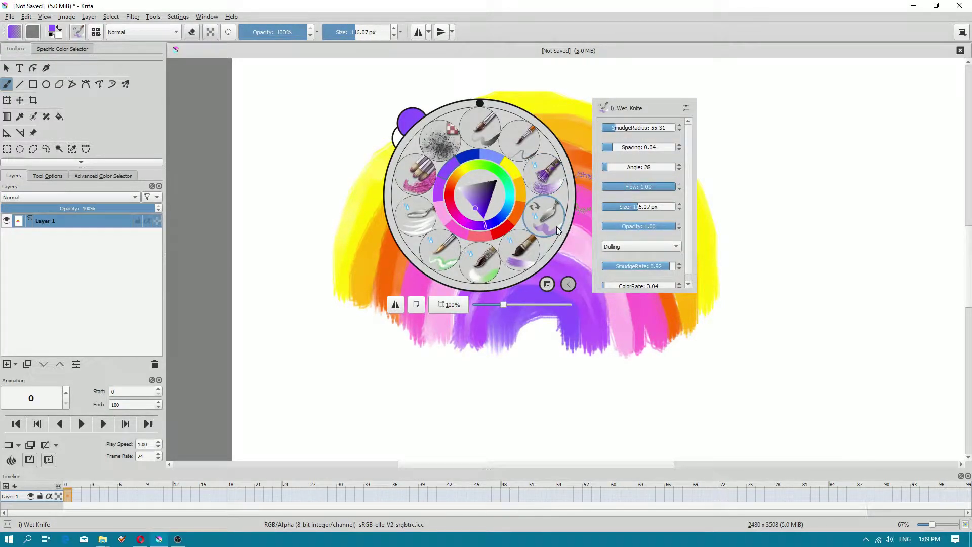
pyautogui.click(637, 206)
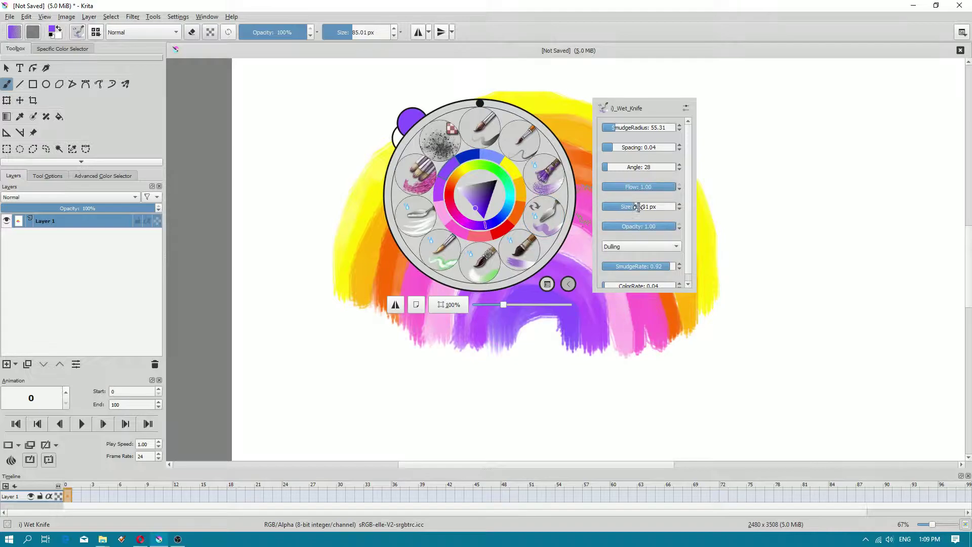
pyautogui.click(744, 245)
# Open the Wet Knife brush settings editor.
pyautogui.click(96, 32)
pyautogui.click(77, 32)
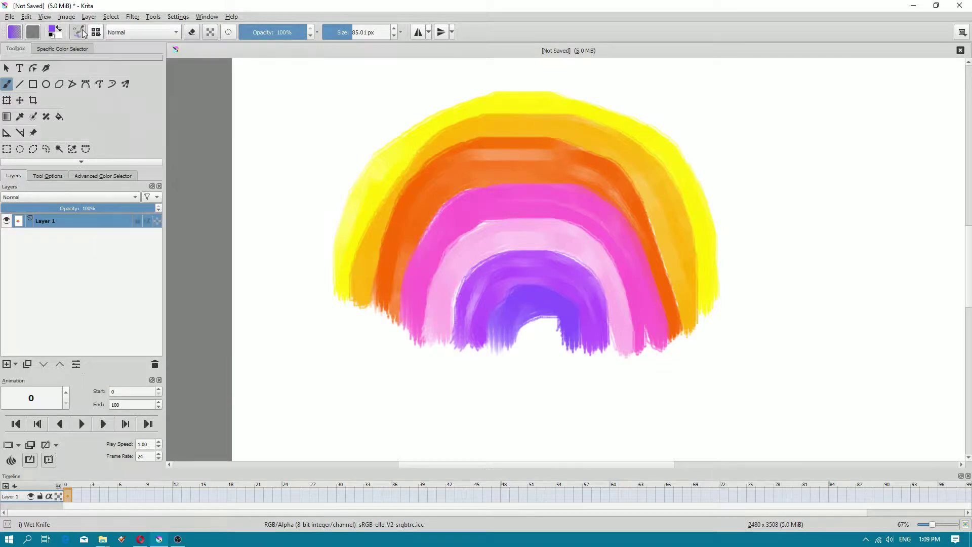
pyautogui.click(77, 32)
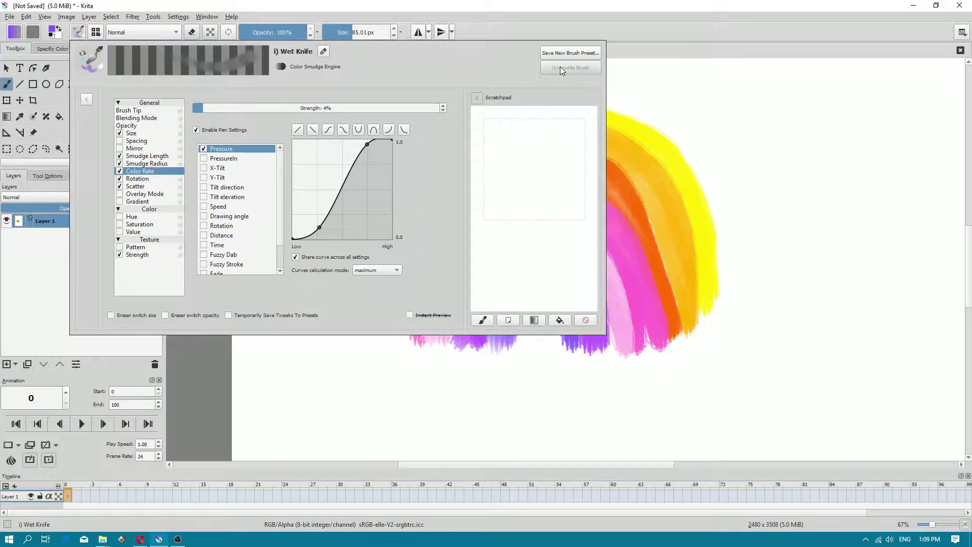
# Start a new brush preset named 'wet knife profesional' and smudge paint over its thumbnail.
pyautogui.click(561, 53)
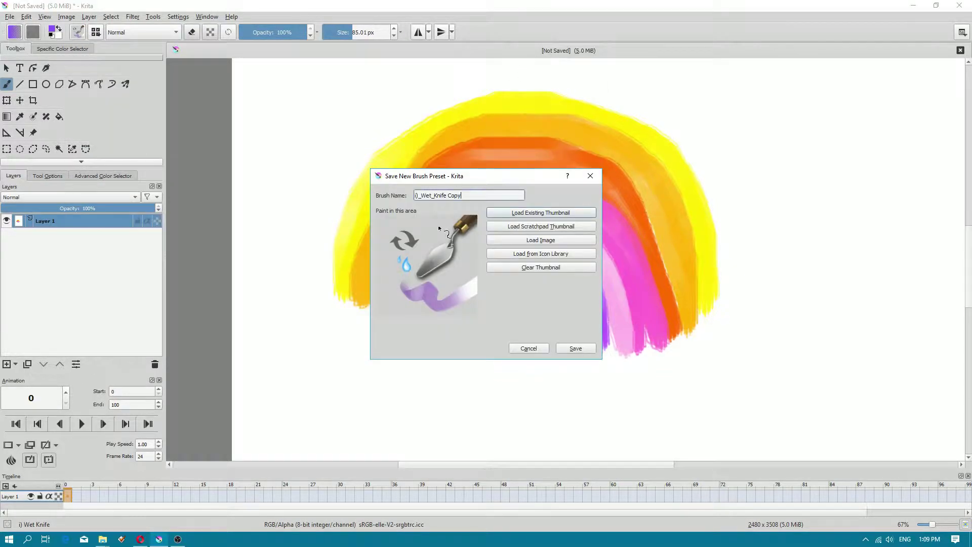
pyautogui.tripleClick(480, 197)
pyautogui.write('wet knife profesional')
pyautogui.moveTo(433, 268); pyautogui.dragTo(437, 286)
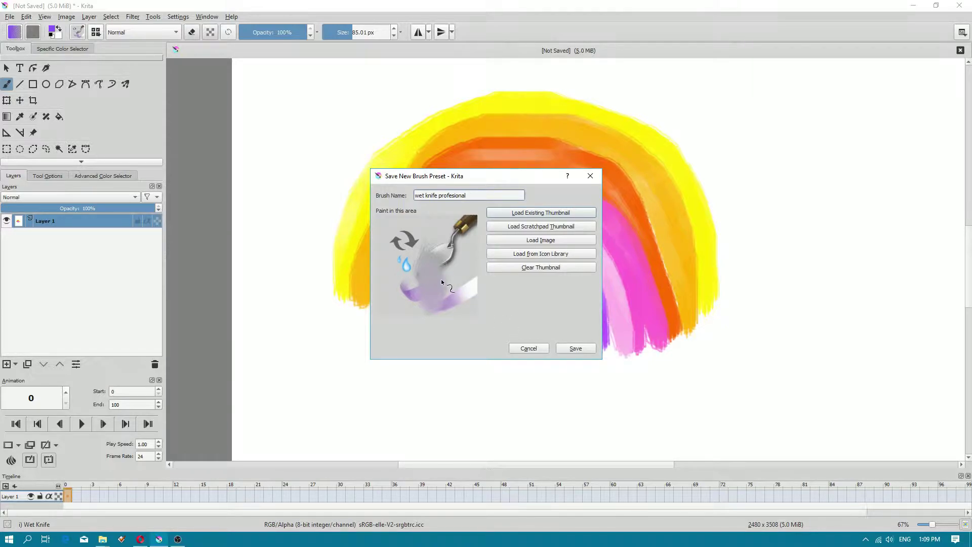
# Save the wet knife profesional preset, then smear the rainbow's left side and bottom edge leftward.
pyautogui.click(575, 350)
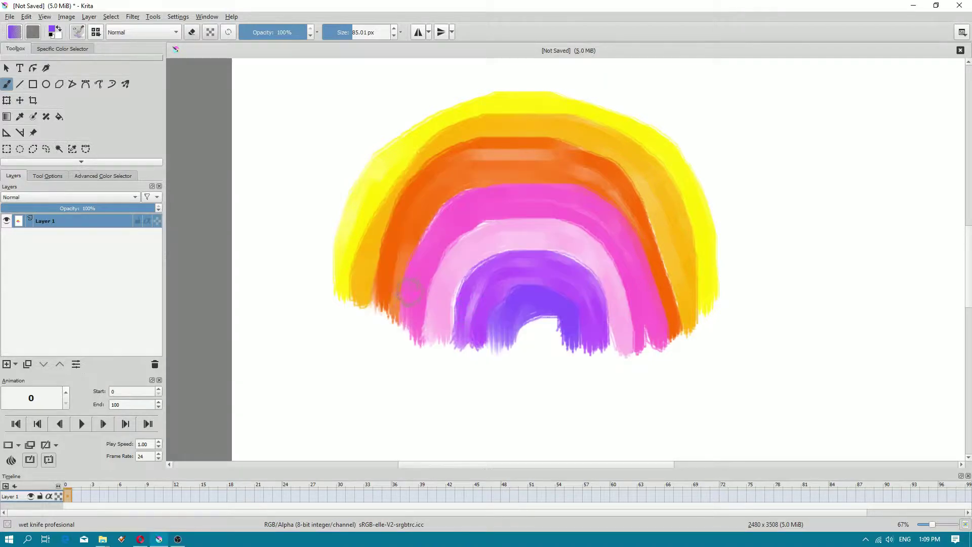
pyautogui.moveTo(375, 276)
pyautogui.mouseDown()
pyautogui.moveTo(333, 254)
pyautogui.moveTo(475, 333)
pyautogui.moveTo(421, 276)
pyautogui.moveTo(362, 237)
pyautogui.moveTo(503, 324)
pyautogui.moveTo(379, 201)
pyautogui.moveTo(479, 274)
pyautogui.moveTo(348, 203)
pyautogui.moveTo(456, 249)
pyautogui.moveTo(494, 285)
pyautogui.moveTo(382, 170)
pyautogui.moveTo(515, 290)
pyautogui.moveTo(515, 274)
pyautogui.moveTo(447, 196)
pyautogui.moveTo(388, 145)
pyautogui.moveTo(405, 135)
pyautogui.moveTo(505, 253)
pyautogui.moveTo(531, 304)
pyautogui.moveTo(481, 193)
pyautogui.moveTo(414, 125)
pyautogui.moveTo(390, 126)
pyautogui.moveTo(354, 170)
pyautogui.moveTo(320, 263)
pyautogui.moveTo(337, 181)
pyautogui.moveTo(405, 115)
pyautogui.moveTo(349, 208)
pyautogui.moveTo(343, 258)
pyautogui.mouseUp()
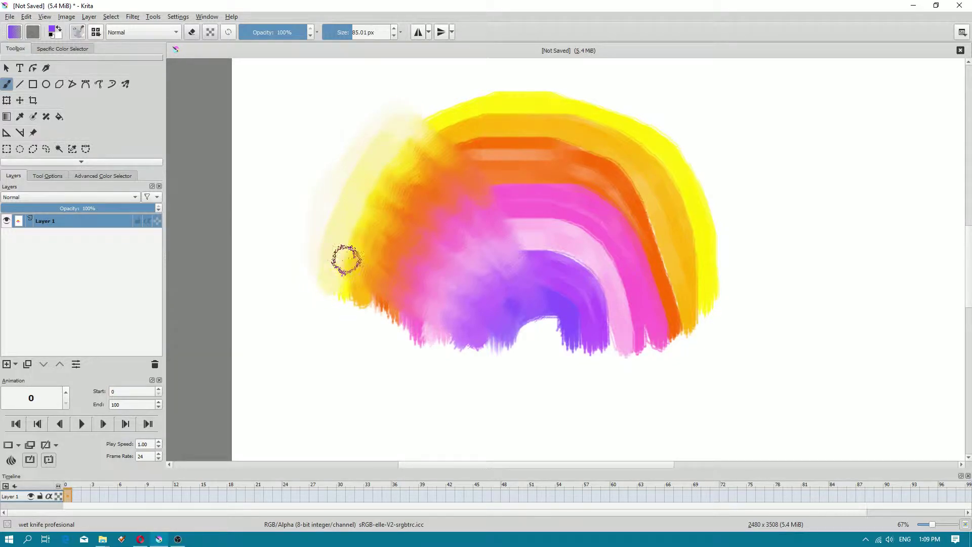
pyautogui.rightClick(374, 214)
pyautogui.click(573, 382)
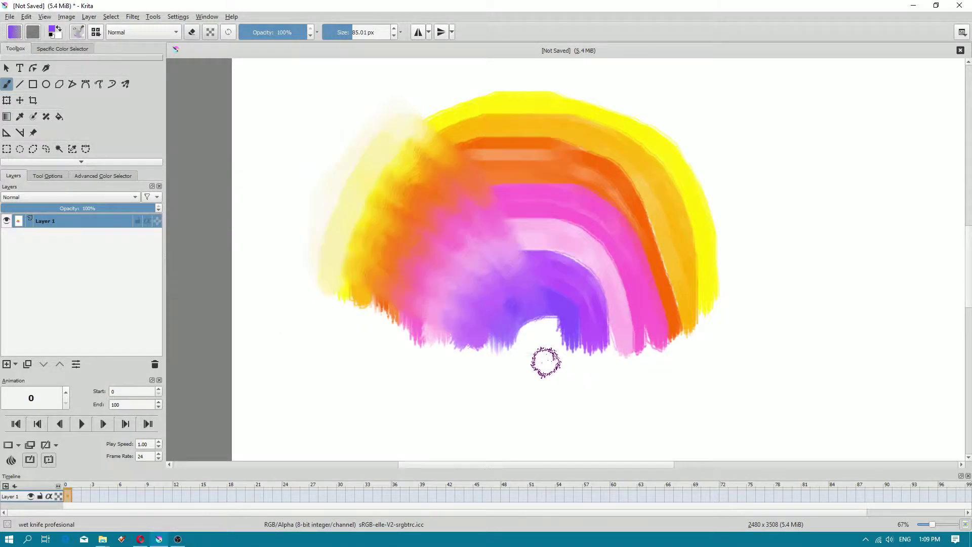
pyautogui.moveTo(519, 228)
pyautogui.mouseDown()
pyautogui.moveTo(550, 315)
pyautogui.moveTo(535, 343)
pyautogui.moveTo(507, 351)
pyautogui.moveTo(310, 288)
pyautogui.moveTo(359, 319)
pyautogui.moveTo(475, 361)
pyautogui.moveTo(313, 311)
pyautogui.moveTo(461, 380)
pyautogui.mouseUp()
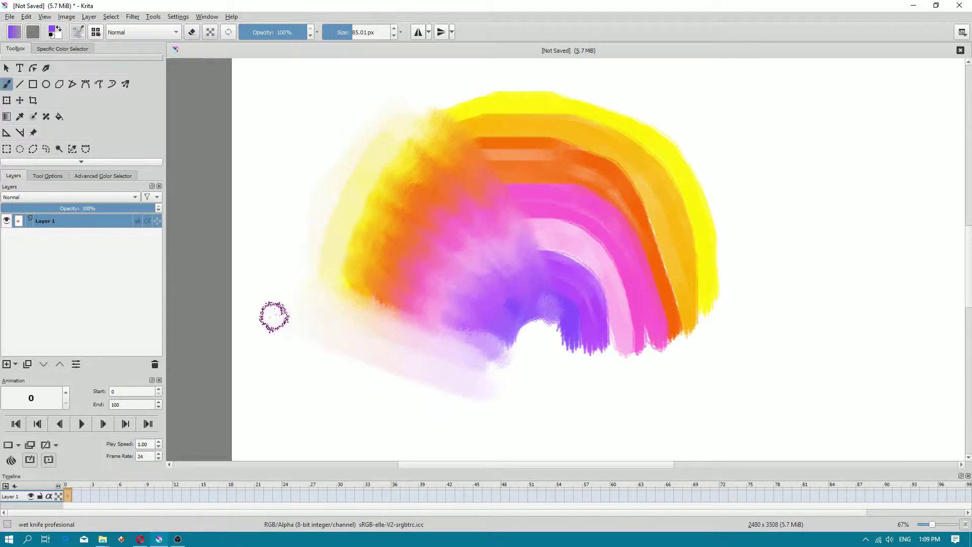
# Switch the brush's smudge mode to Smearing in the pop-up palette.
pyautogui.rightClick(561, 320)
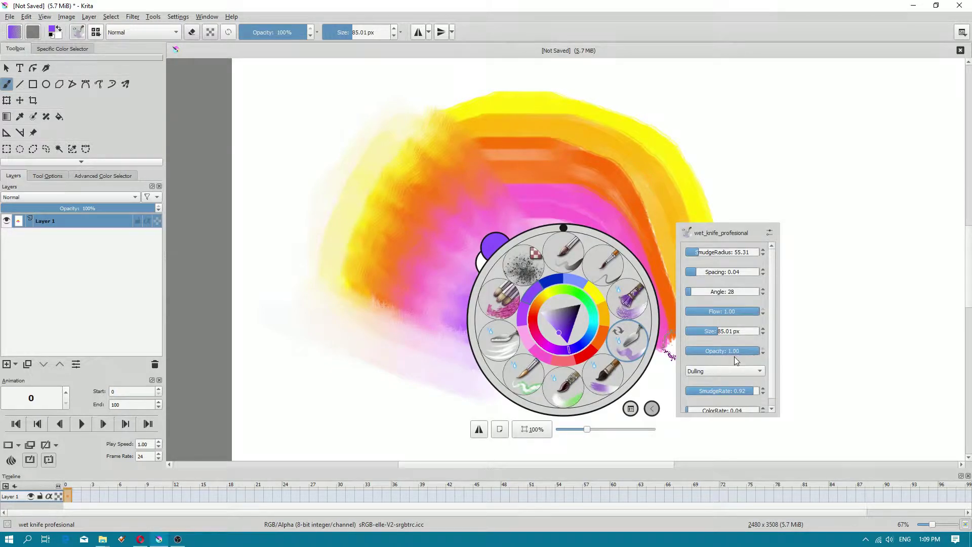
pyautogui.click(726, 372)
pyautogui.click(715, 361)
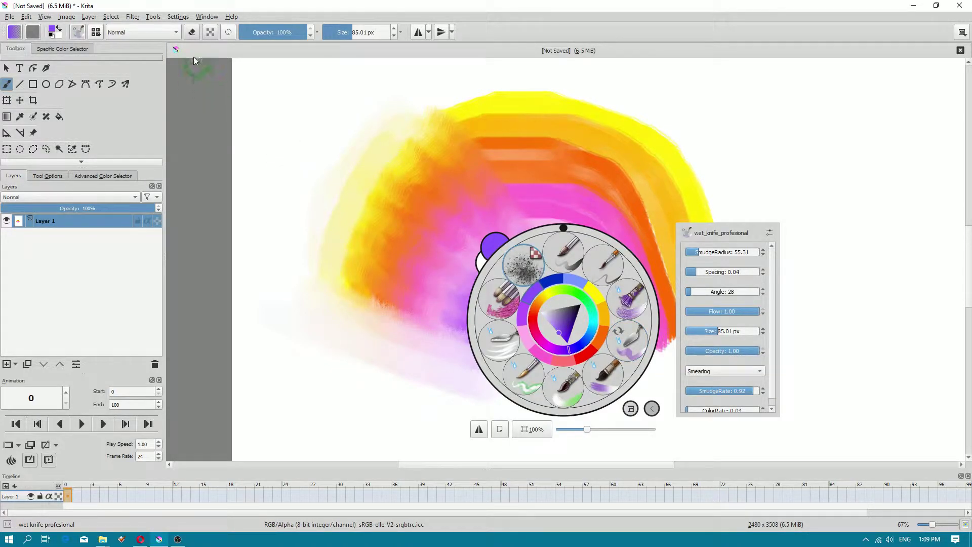
# Save the brush as a new preset named 'wet knife profesional smudge'.
pyautogui.click(78, 32)
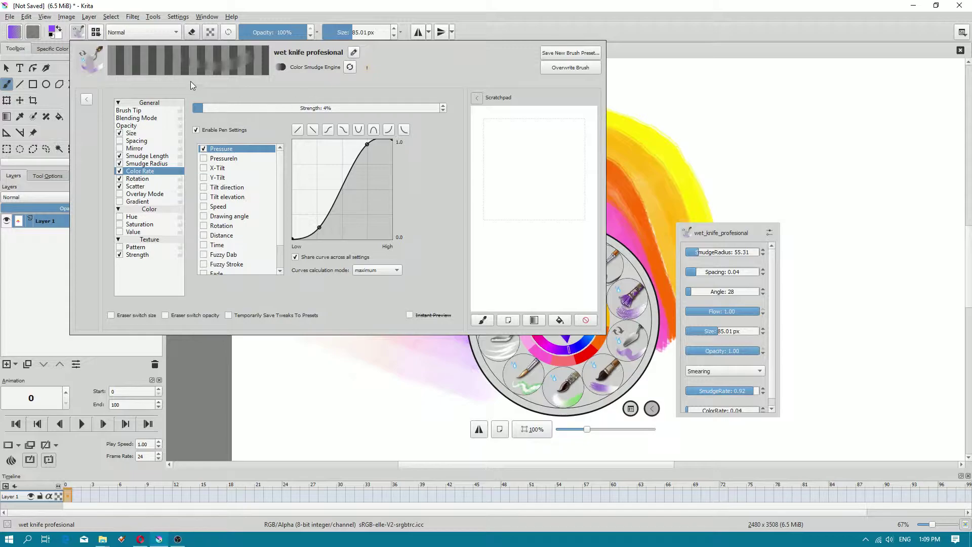
pyautogui.click(564, 54)
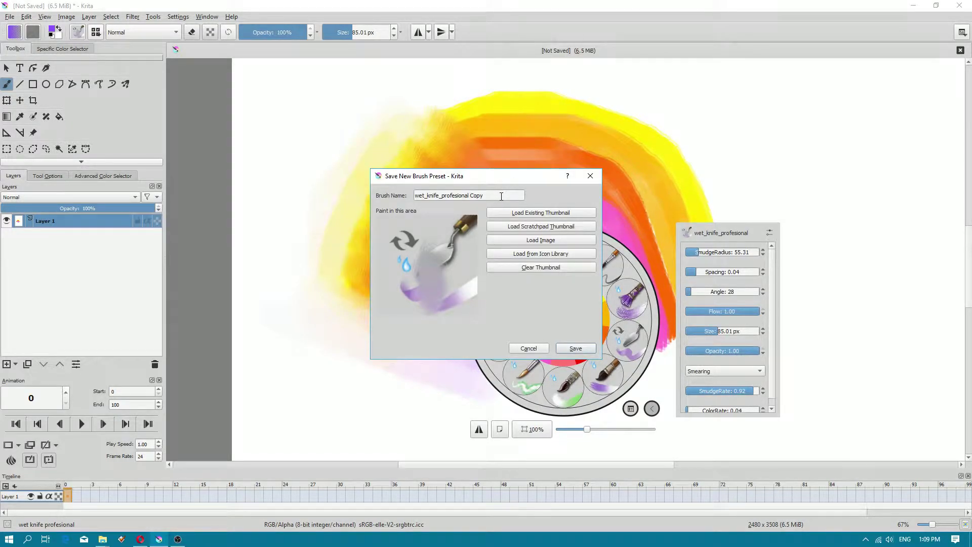
pyautogui.moveTo(503, 198); pyautogui.dragTo(358, 201)
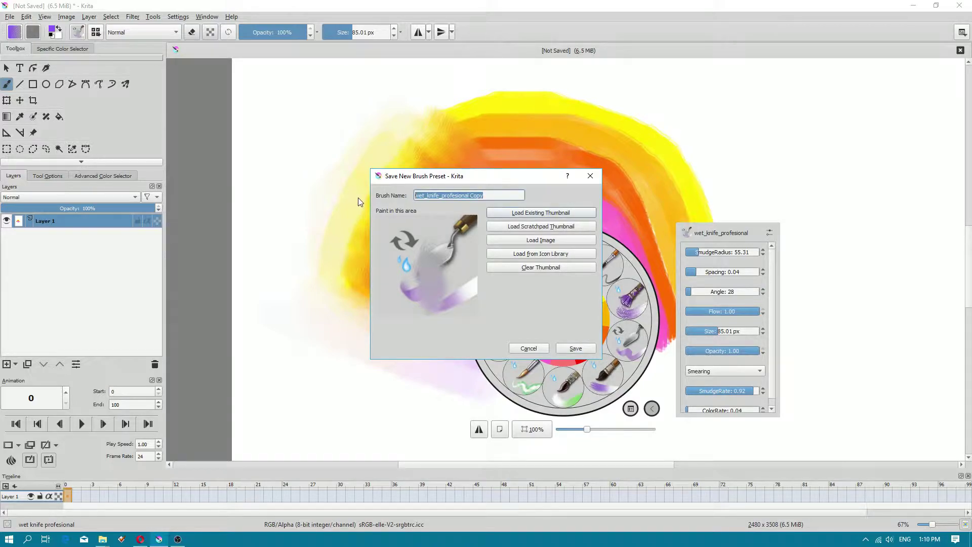
pyautogui.write('wet knife profesional smudge')
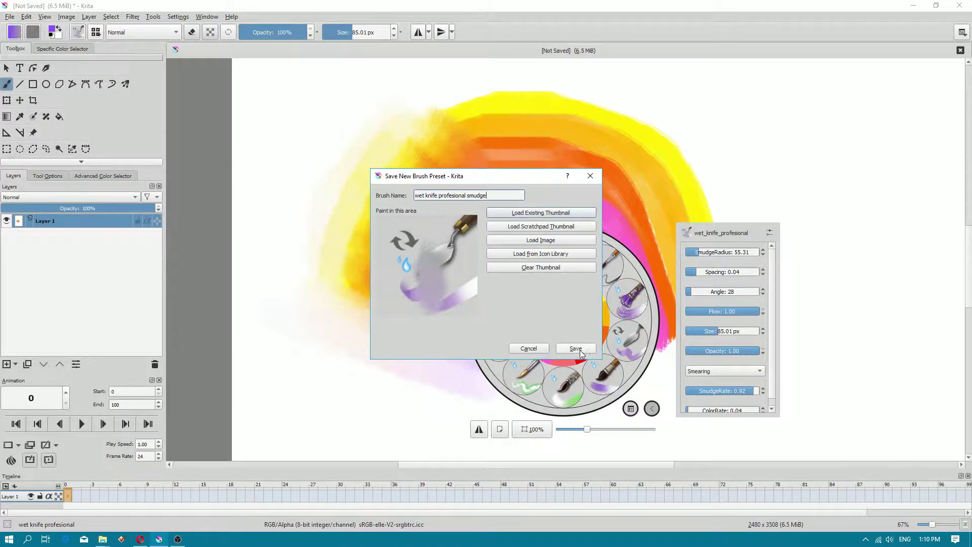
pyautogui.click(575, 348)
pyautogui.click(429, 347)
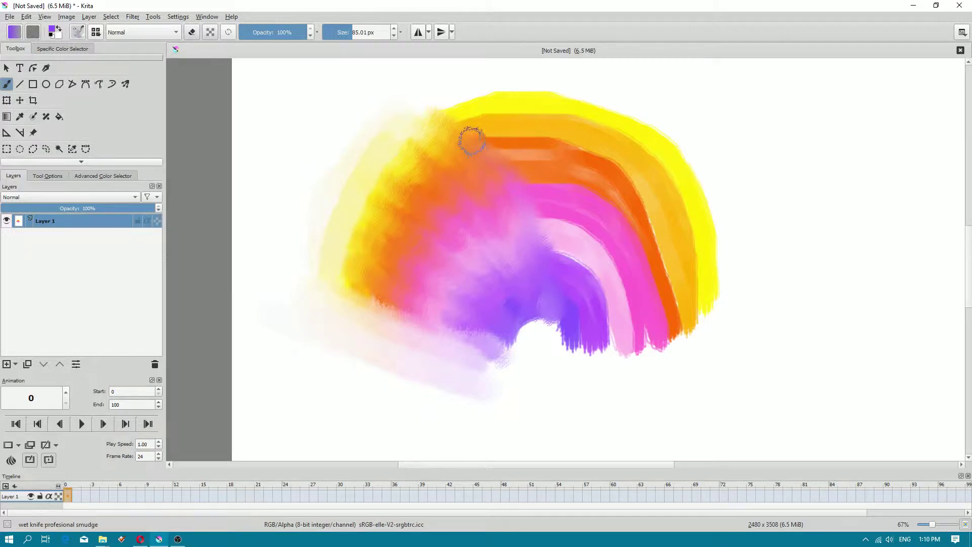
# Smear the purple and pink arcs up into the yellow band and sweep the right side outward.
pyautogui.moveTo(472, 141)
pyautogui.mouseDown()
pyautogui.moveTo(456, 91)
pyautogui.moveTo(540, 226)
pyautogui.moveTo(557, 318)
pyautogui.moveTo(629, 119)
pyautogui.mouseUp()
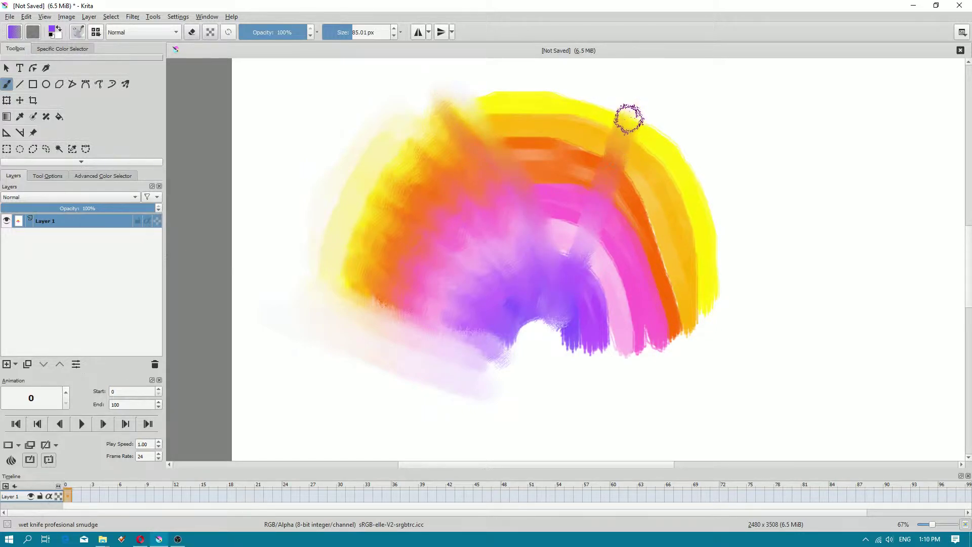
pyautogui.moveTo(570, 335); pyautogui.dragTo(643, 143)
pyautogui.moveTo(608, 299); pyautogui.dragTo(660, 125)
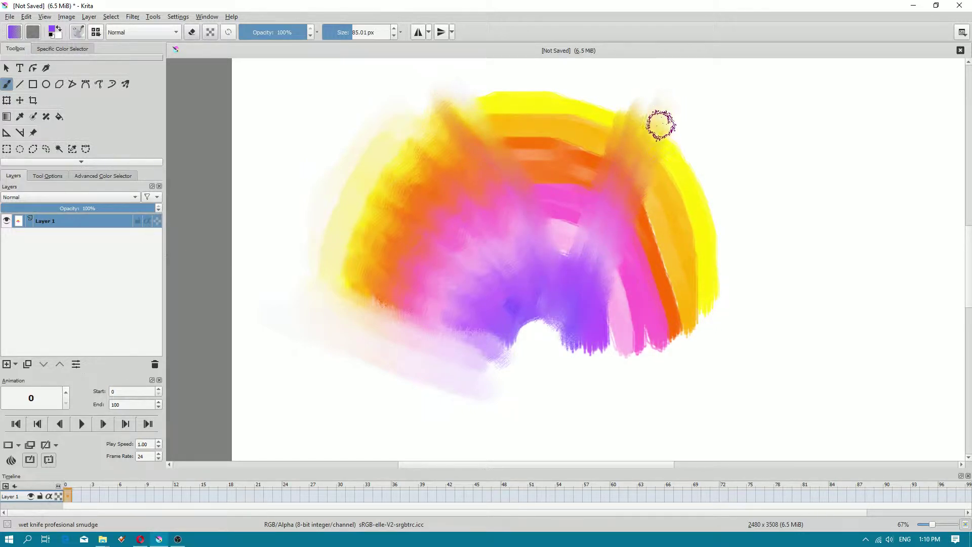
pyautogui.moveTo(616, 329); pyautogui.dragTo(687, 145)
pyautogui.moveTo(605, 347); pyautogui.dragTo(711, 178)
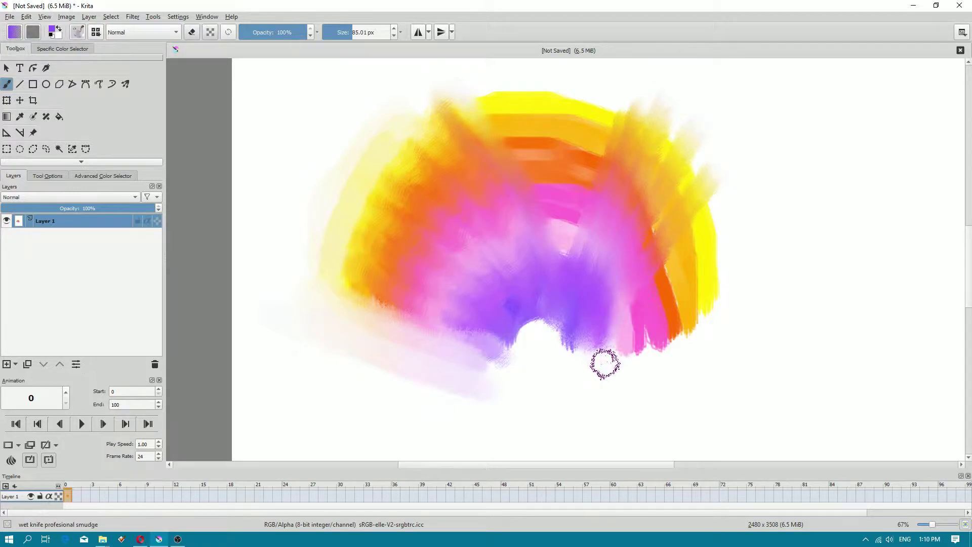
pyautogui.moveTo(605, 363); pyautogui.dragTo(718, 235)
pyautogui.moveTo(629, 351); pyautogui.dragTo(748, 267)
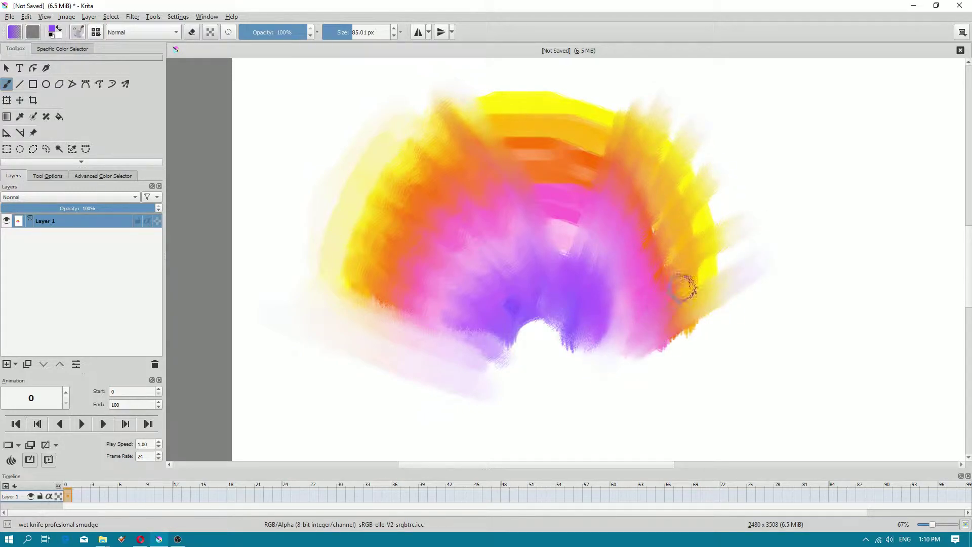
# Push the right-side colours further out, streak the upper-centre bands and soften the upper-right edge.
pyautogui.moveTo(683, 287)
pyautogui.mouseDown()
pyautogui.moveTo(748, 251)
pyautogui.moveTo(698, 262)
pyautogui.mouseUp()
pyautogui.moveTo(642, 309)
pyautogui.mouseDown()
pyautogui.moveTo(709, 222)
pyautogui.moveTo(645, 248)
pyautogui.mouseUp()
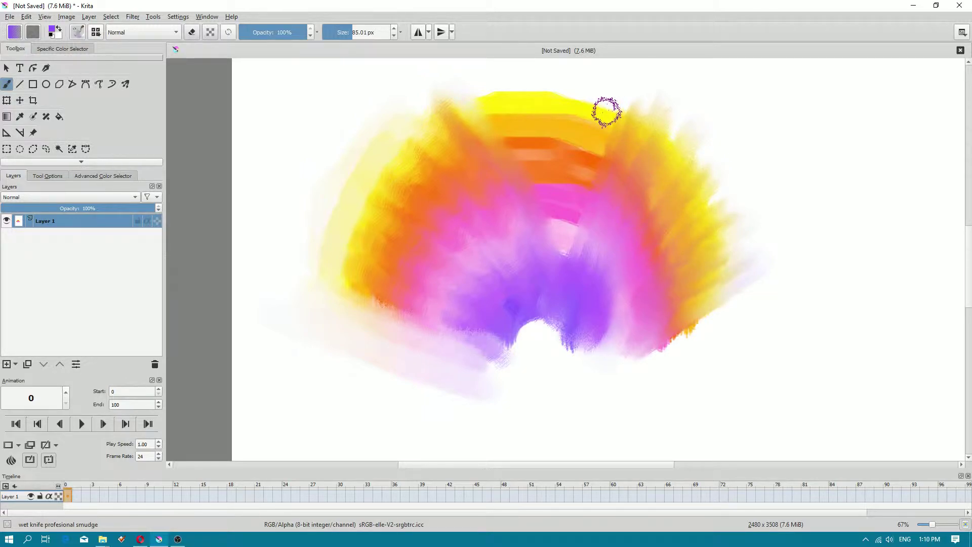
pyautogui.moveTo(606, 112)
pyautogui.mouseDown()
pyautogui.moveTo(588, 167)
pyautogui.moveTo(582, 226)
pyautogui.mouseUp()
pyautogui.moveTo(601, 128); pyautogui.dragTo(568, 222)
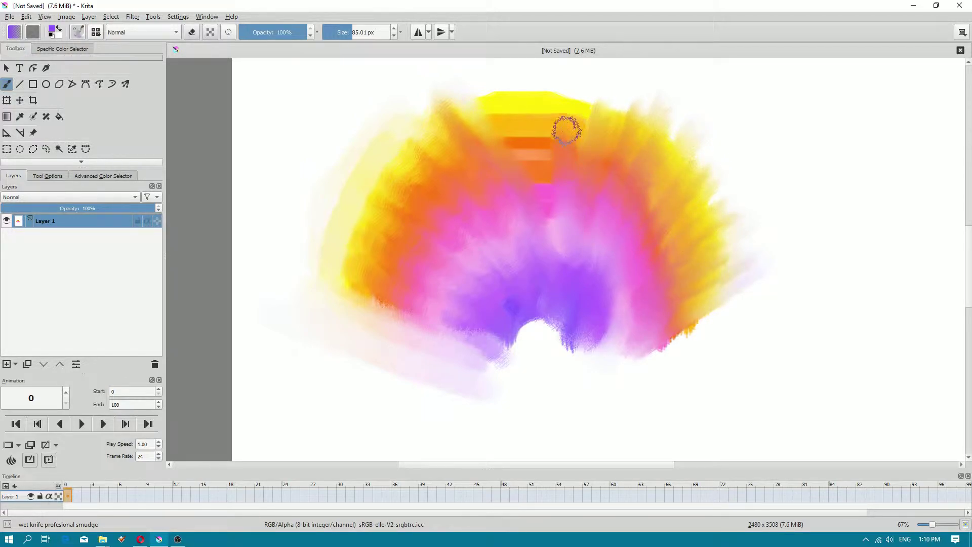
pyautogui.moveTo(566, 130)
pyautogui.mouseDown()
pyautogui.moveTo(579, 105)
pyautogui.moveTo(569, 138)
pyautogui.moveTo(584, 81)
pyautogui.moveTo(661, 111)
pyautogui.moveTo(703, 150)
pyautogui.moveTo(609, 93)
pyautogui.moveTo(717, 170)
pyautogui.moveTo(760, 253)
pyautogui.moveTo(684, 167)
pyautogui.moveTo(731, 244)
pyautogui.moveTo(713, 180)
pyautogui.moveTo(728, 225)
pyautogui.mouseUp()
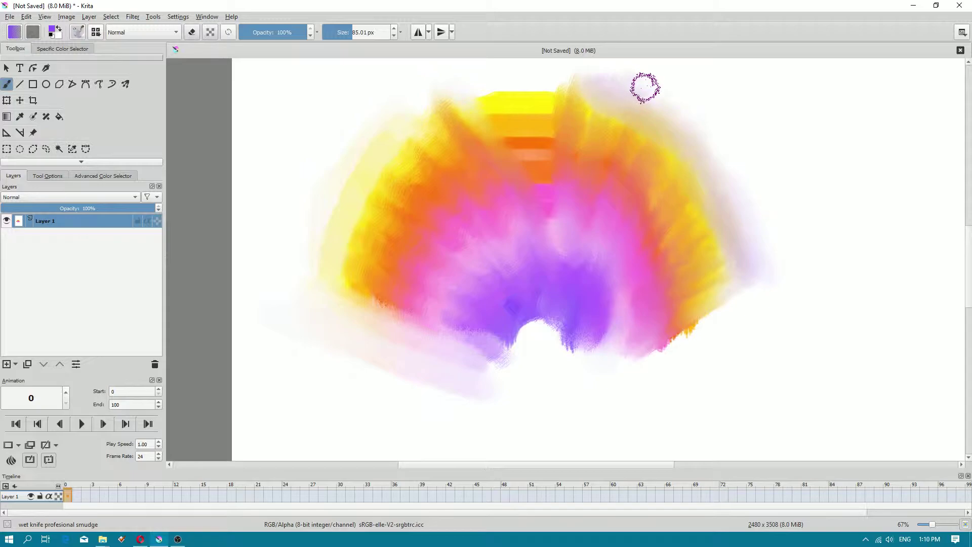
pyautogui.moveTo(645, 87)
pyautogui.mouseDown()
pyautogui.moveTo(732, 156)
pyautogui.moveTo(778, 242)
pyautogui.moveTo(776, 252)
pyautogui.moveTo(722, 182)
pyautogui.moveTo(751, 252)
pyautogui.mouseUp()
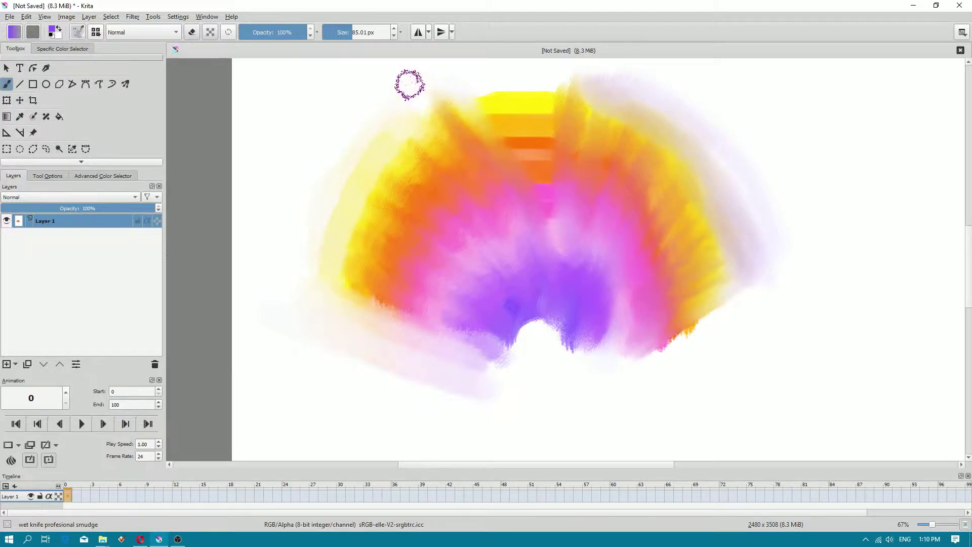
pyautogui.click(96, 32)
# Lower the smudge preset's Color Rate strength from 4% to 1% and overwrite the preset.
pyautogui.click(81, 32)
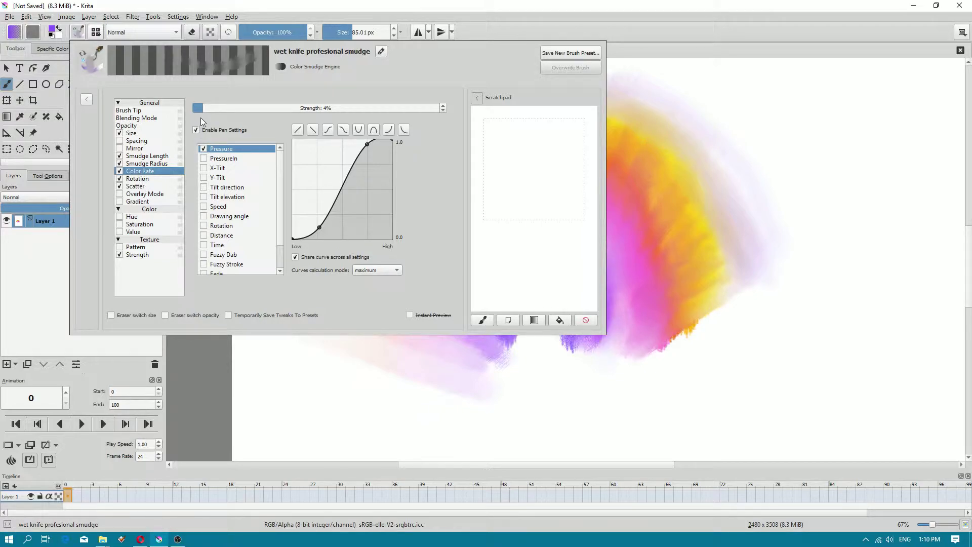
pyautogui.moveTo(199, 109); pyautogui.dragTo(198, 109)
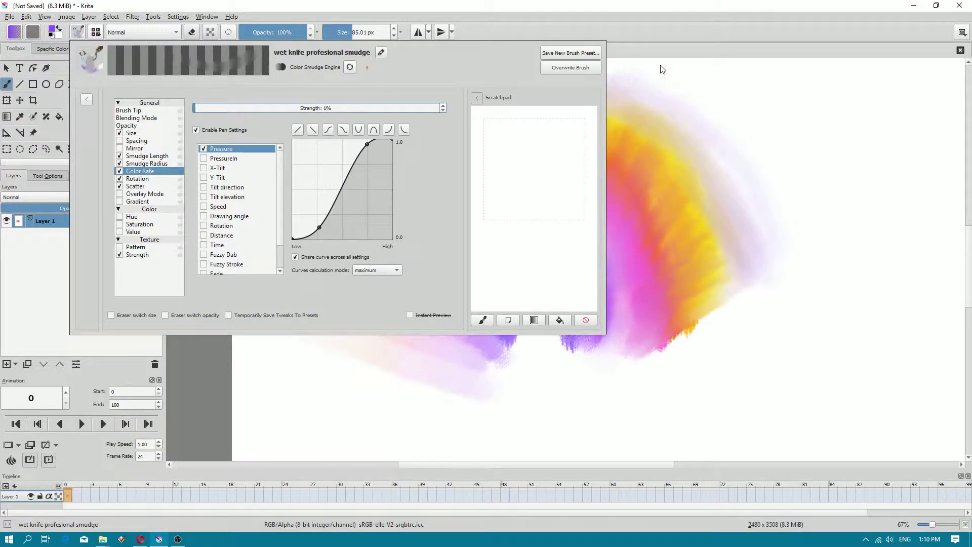
pyautogui.click(568, 69)
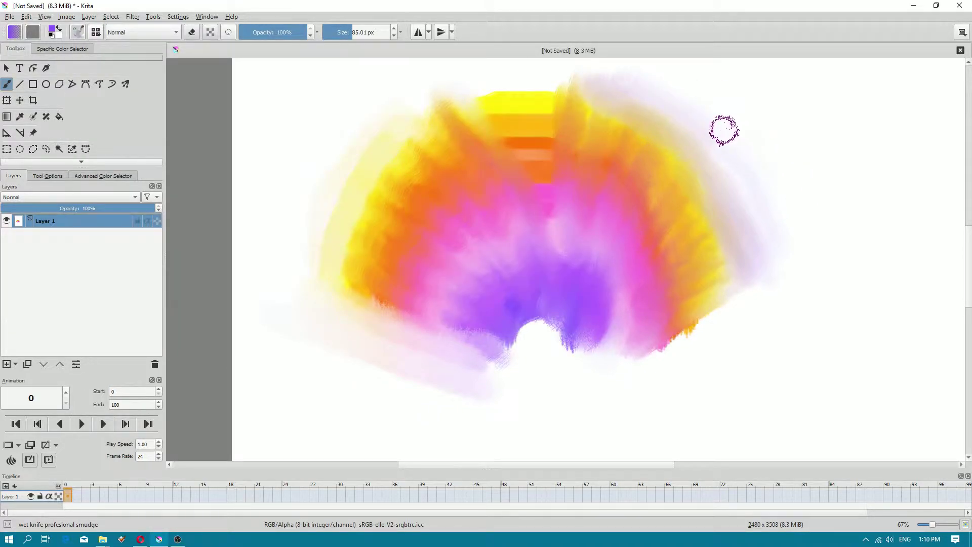
# Smear the top yellow and orange bands upward, then zoom to check the whole painting.
pyautogui.moveTo(538, 123)
pyautogui.mouseDown()
pyautogui.moveTo(542, 77)
pyautogui.moveTo(534, 174)
pyautogui.moveTo(514, 86)
pyautogui.moveTo(523, 141)
pyautogui.moveTo(493, 69)
pyautogui.moveTo(495, 150)
pyautogui.moveTo(466, 75)
pyautogui.moveTo(504, 146)
pyautogui.moveTo(468, 75)
pyautogui.moveTo(484, 138)
pyautogui.moveTo(463, 88)
pyautogui.moveTo(442, 85)
pyautogui.mouseUp()
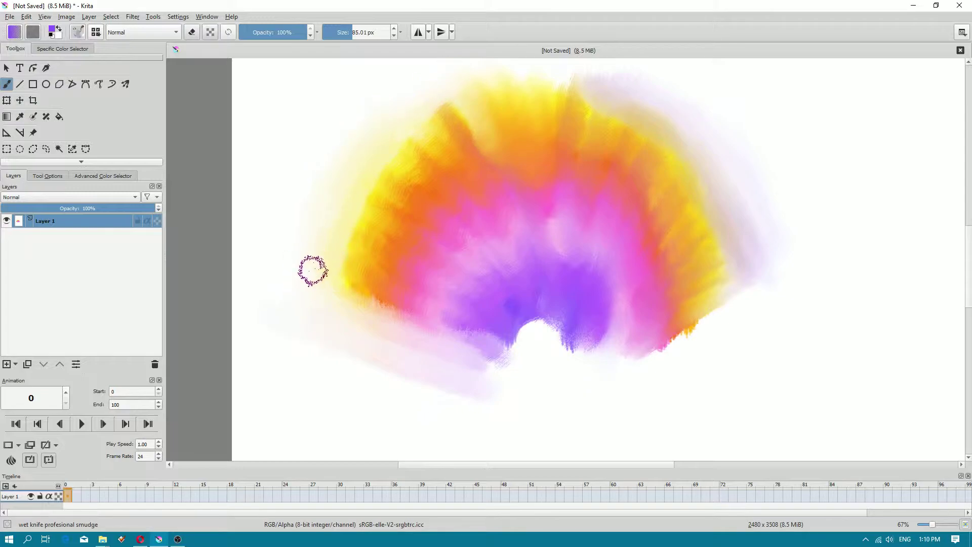
pyautogui.press('-')
pyautogui.press('-')
pyautogui.press('+')
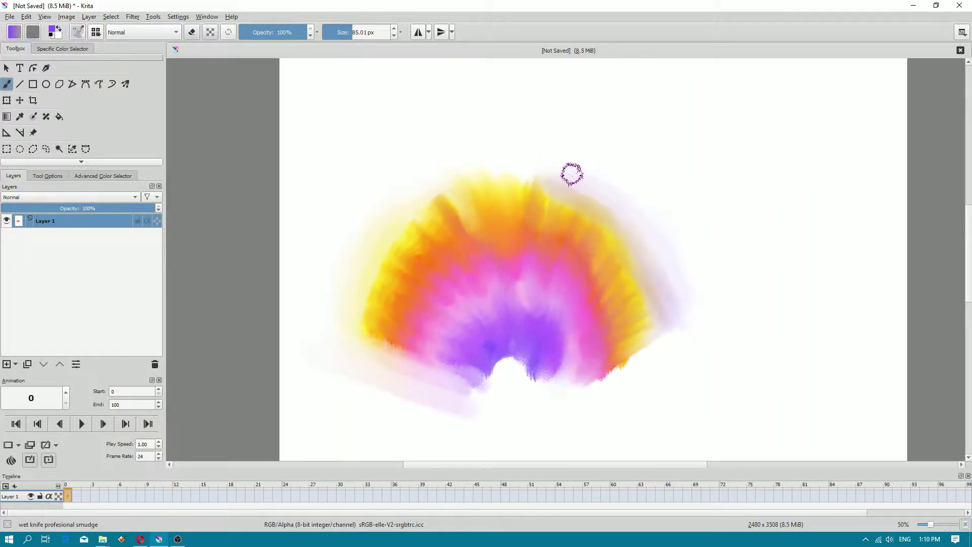
pyautogui.scroll(2, 636, 298)
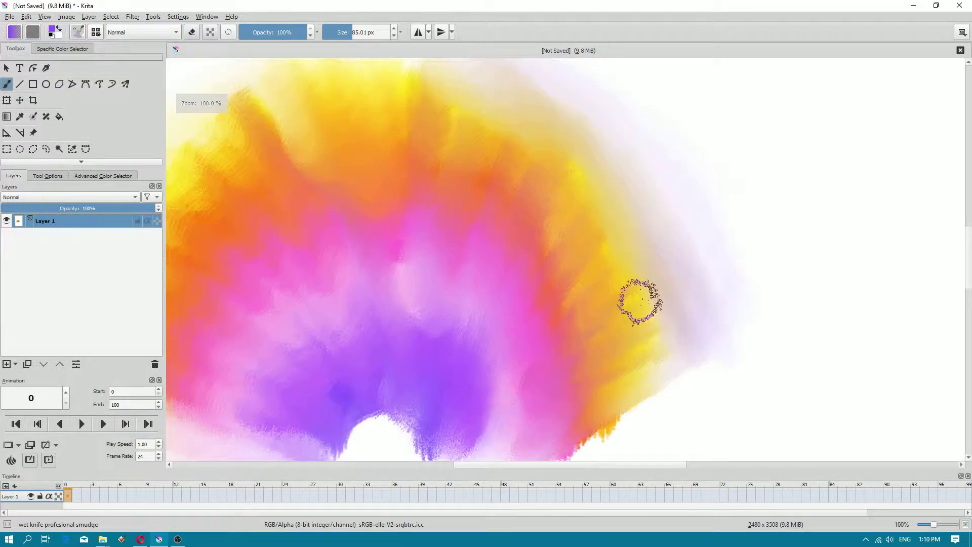
pyautogui.scroll(-2, 579, 308)
pyautogui.scroll(1, 580, 308)
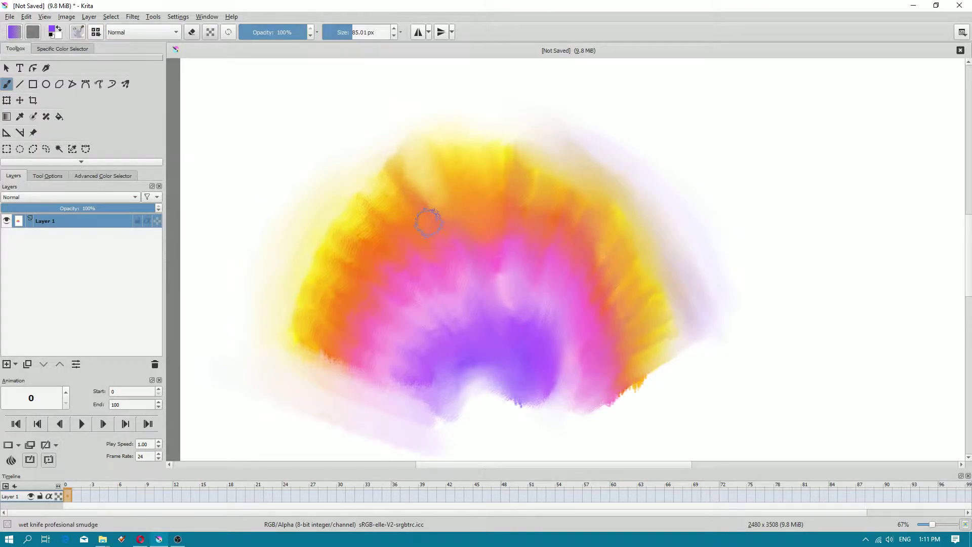
pyautogui.scroll(-2, 556, 293)
pyautogui.scroll(1, 488, 414)
# Stop the OBS recording, then reopen the wet knife smudge brush settings in Krita.
pyautogui.click(178, 538)
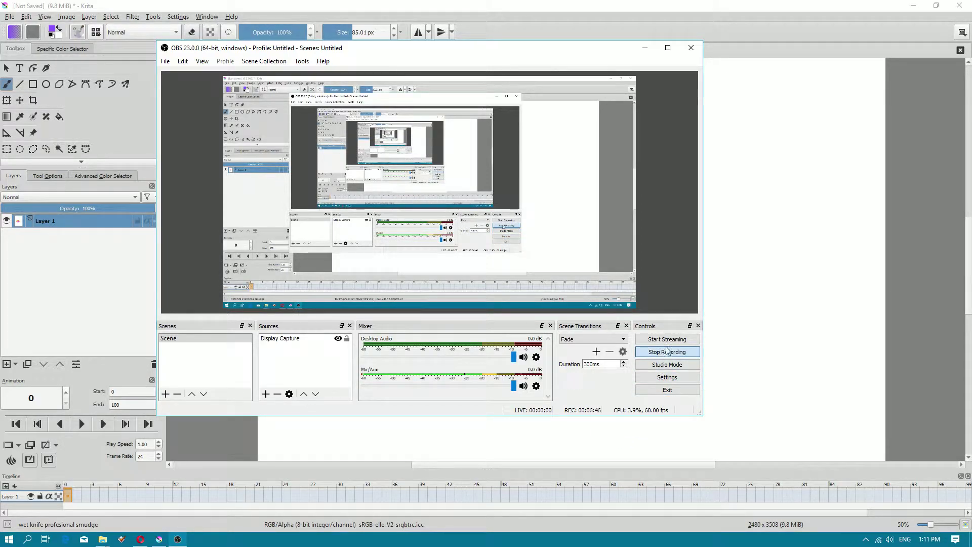
pyautogui.click(660, 352)
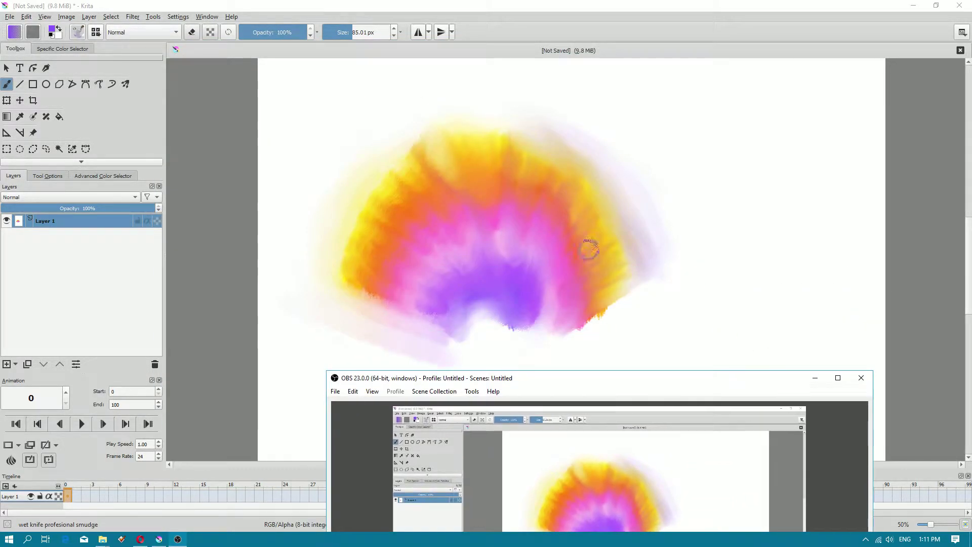
pyautogui.click(95, 32)
pyautogui.click(77, 32)
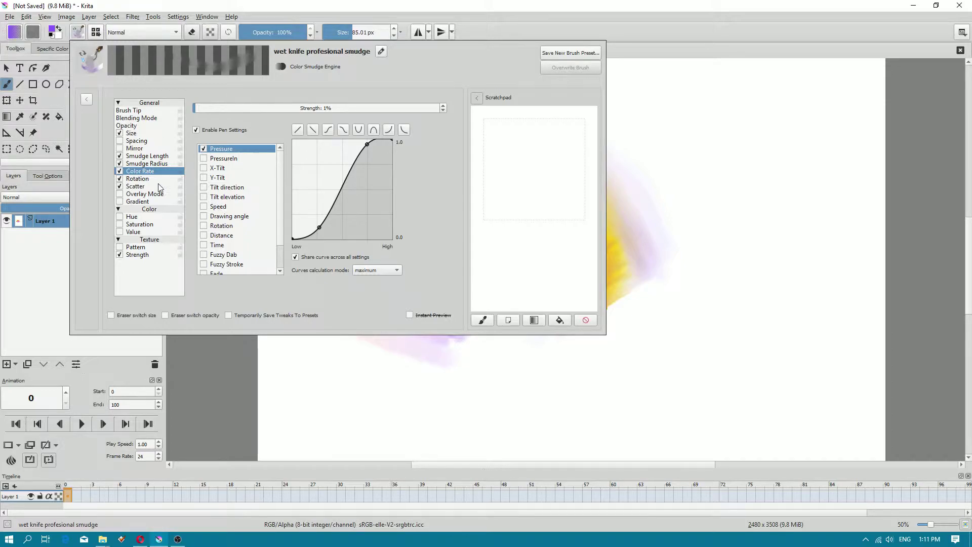
# Review Smudge Length, Rotation, Scatter, Smudge Radius and the chalk_sparse tip, then overwrite the preset.
pyautogui.click(148, 157)
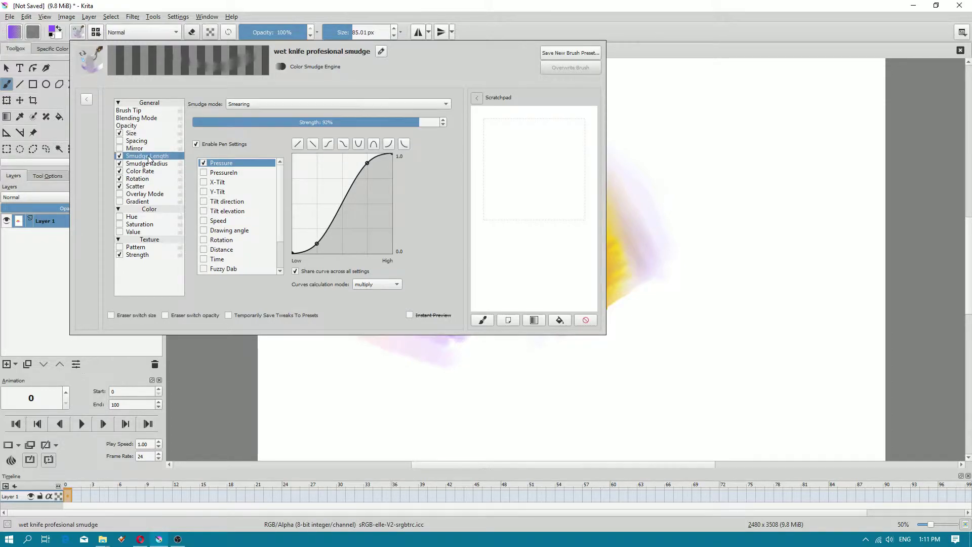
pyautogui.click(147, 179)
pyautogui.click(146, 187)
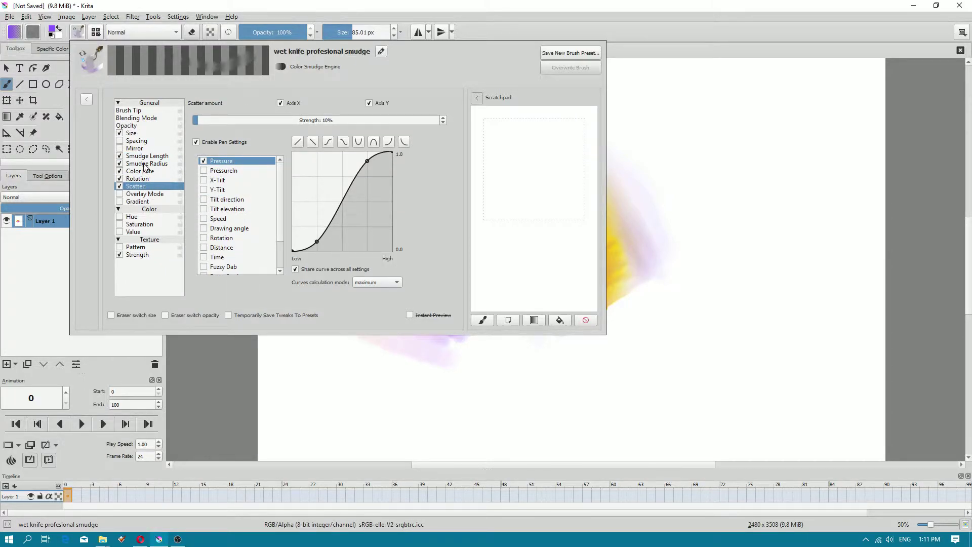
pyautogui.click(145, 157)
pyautogui.click(146, 164)
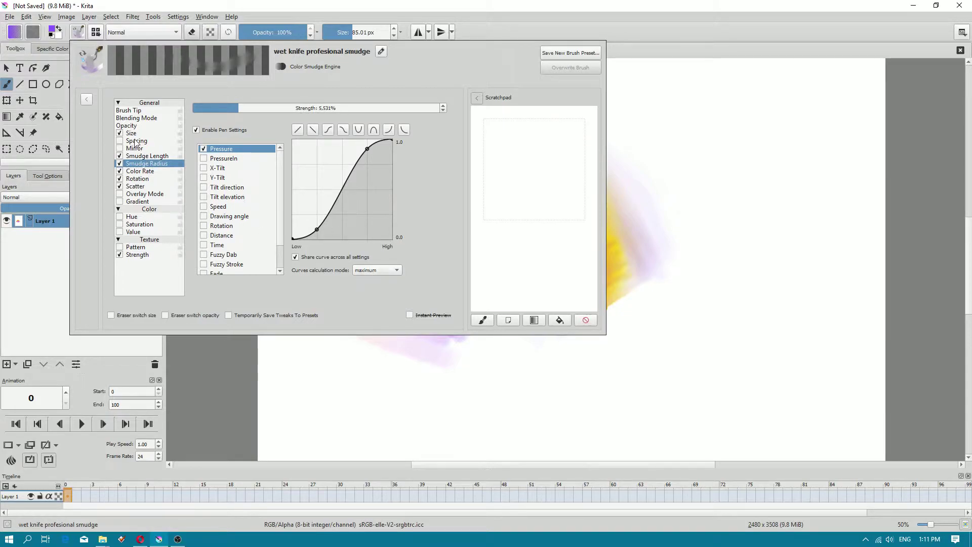
pyautogui.click(125, 110)
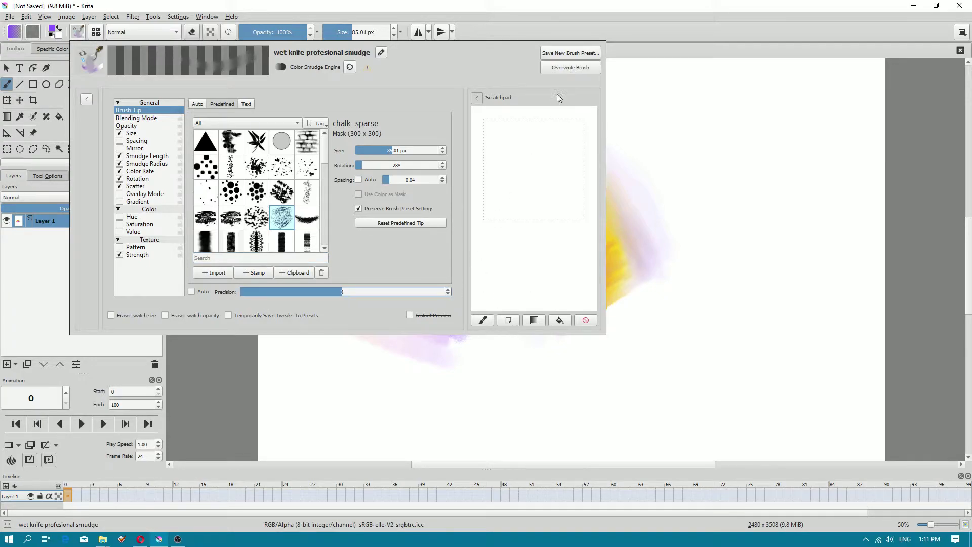
pyautogui.click(570, 68)
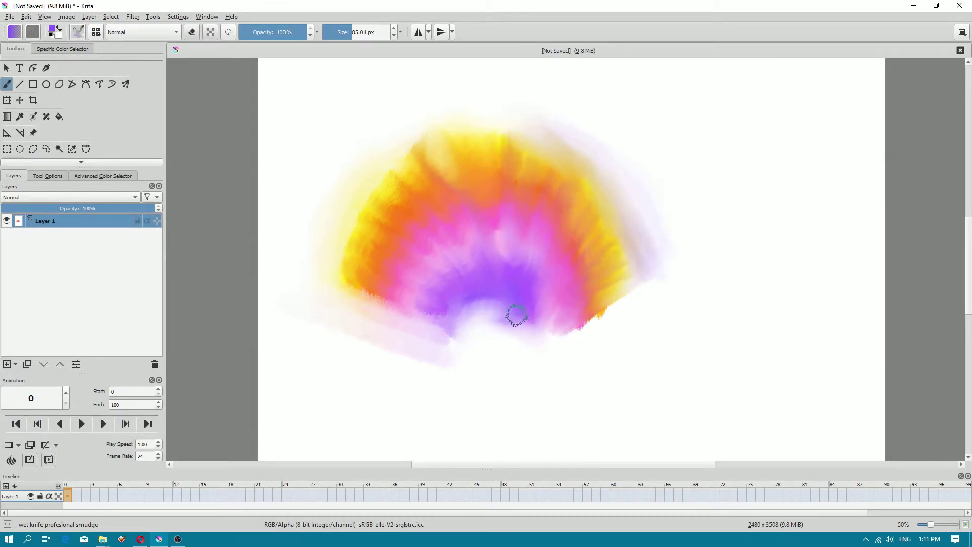
pyautogui.press('+')
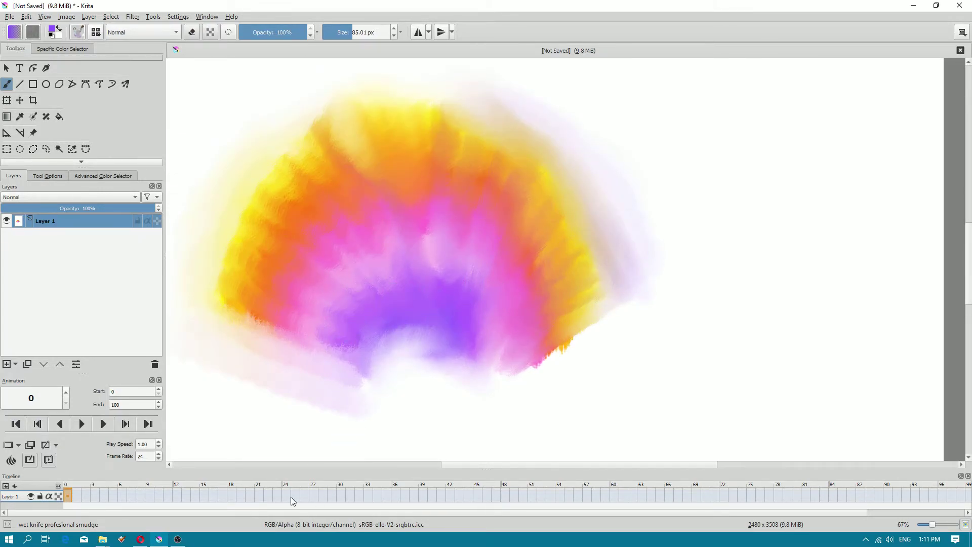